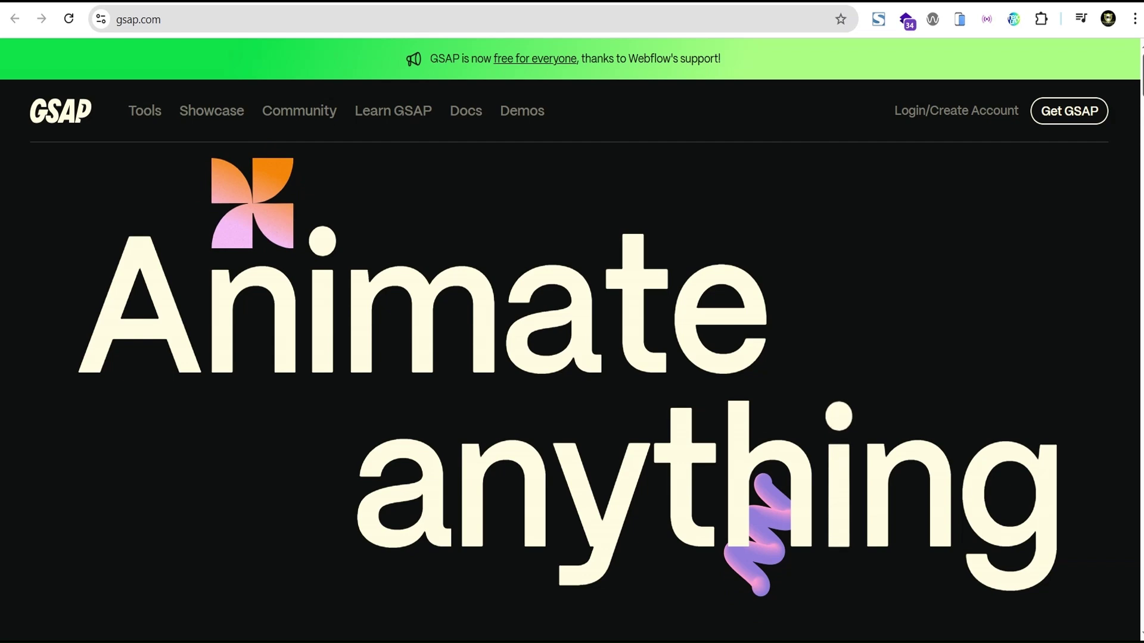
Scroll through the gsap.com homepage's animated hero and feature sections for text-animation ideas.
scroll(572, 340, "down", 5)
scroll(572, 340, "down", 15)
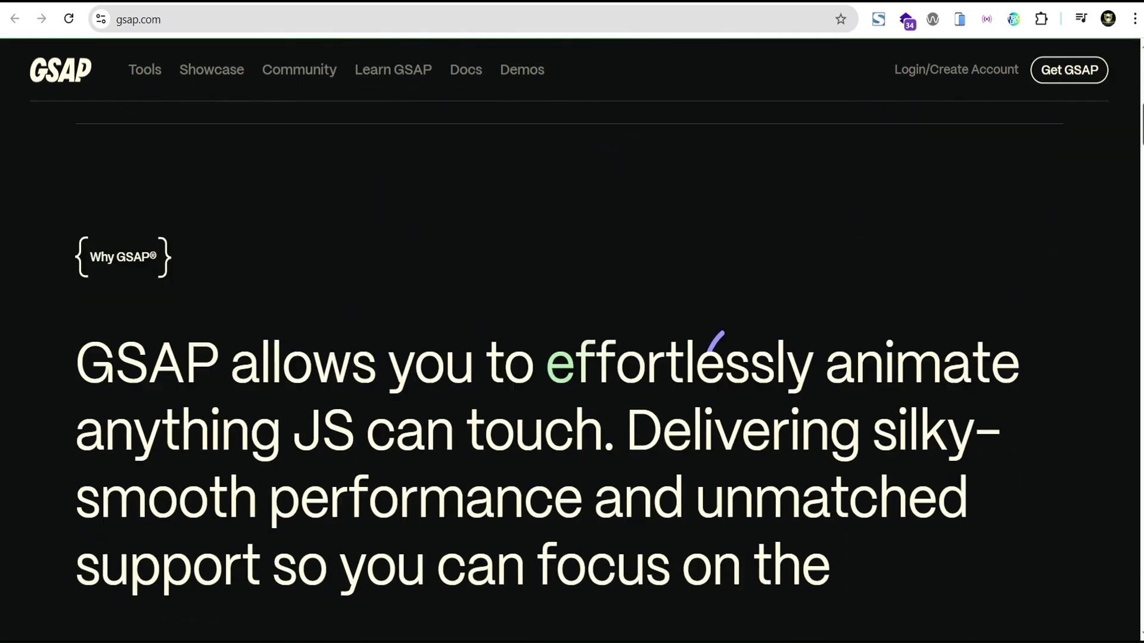
scroll(571, 339, "down", 8)
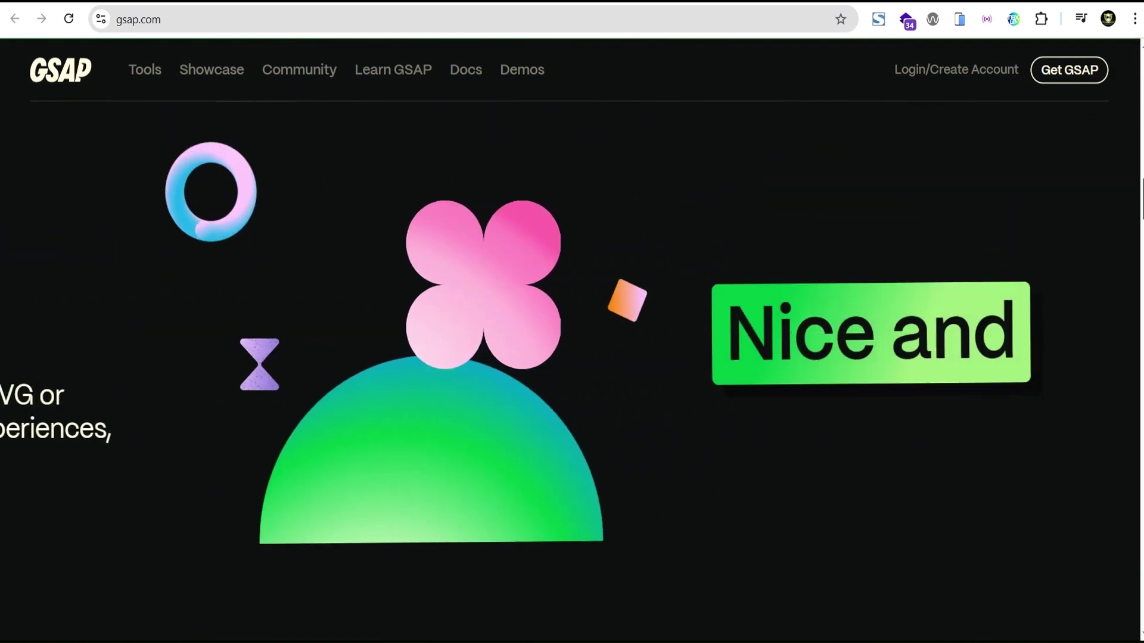
scroll(572, 339, "down", 8)
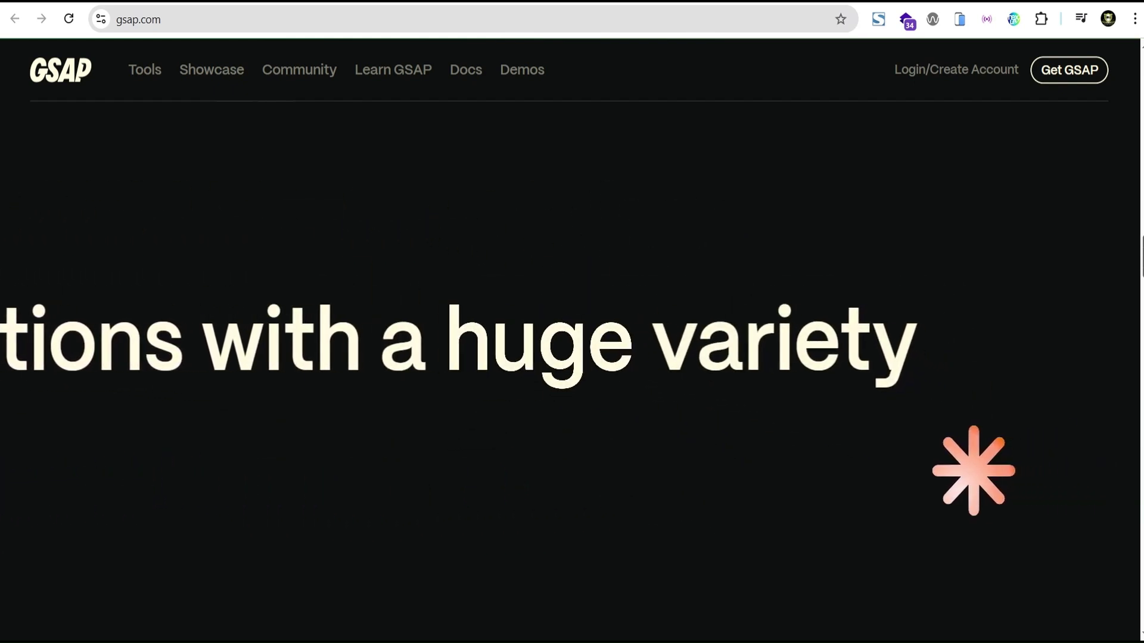
scroll(572, 339, "down", 3)
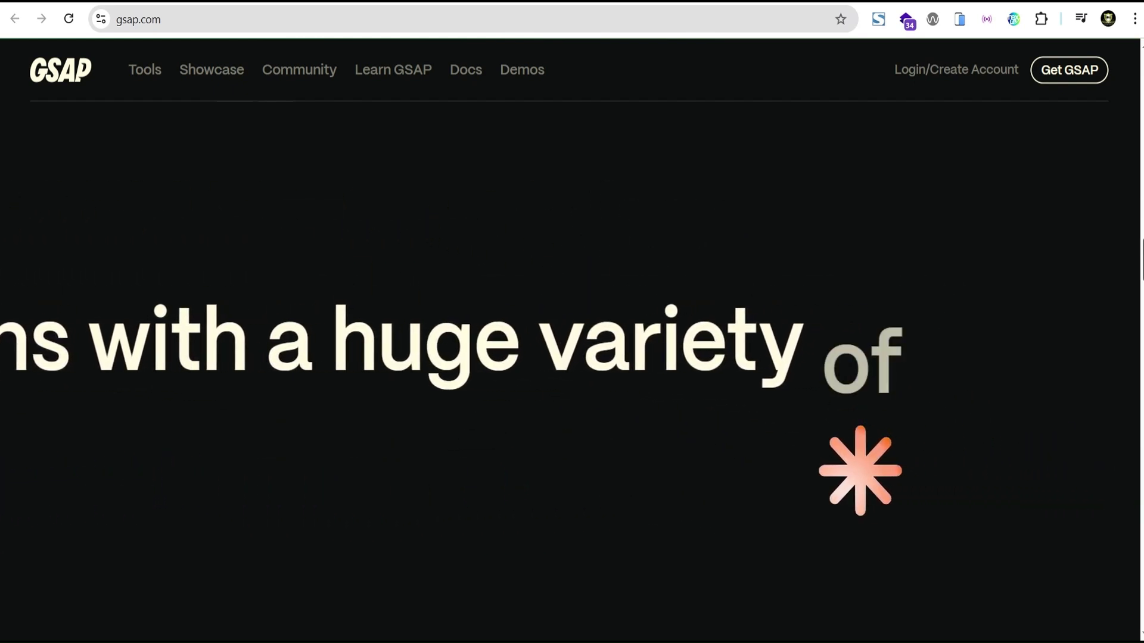
scroll(571, 340, "down", 5)
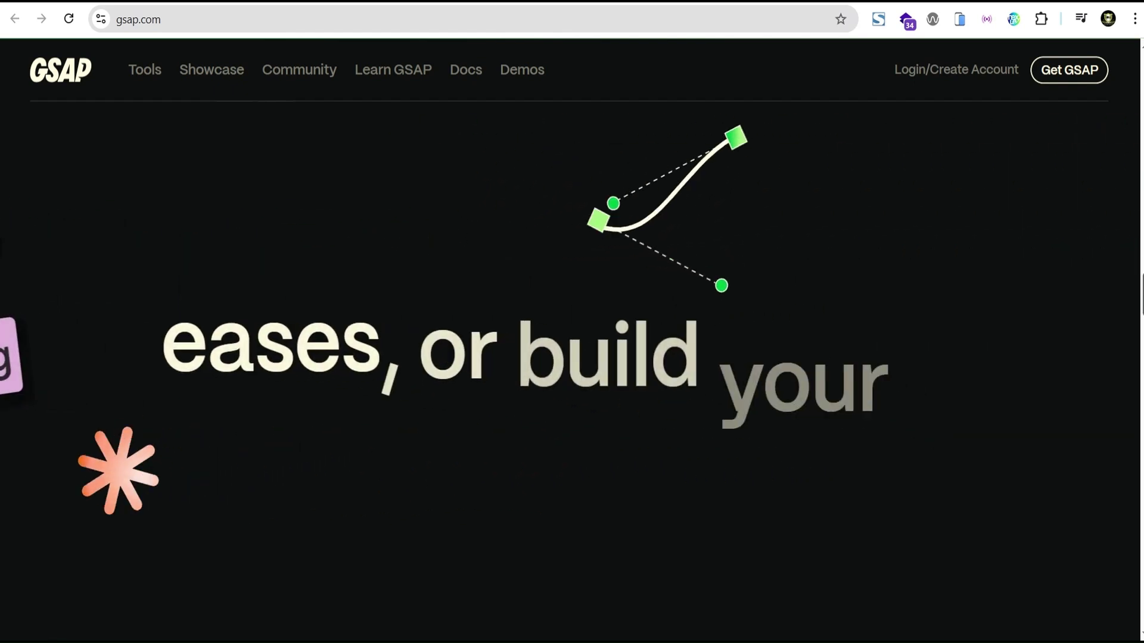
scroll(572, 339, "down", 5)
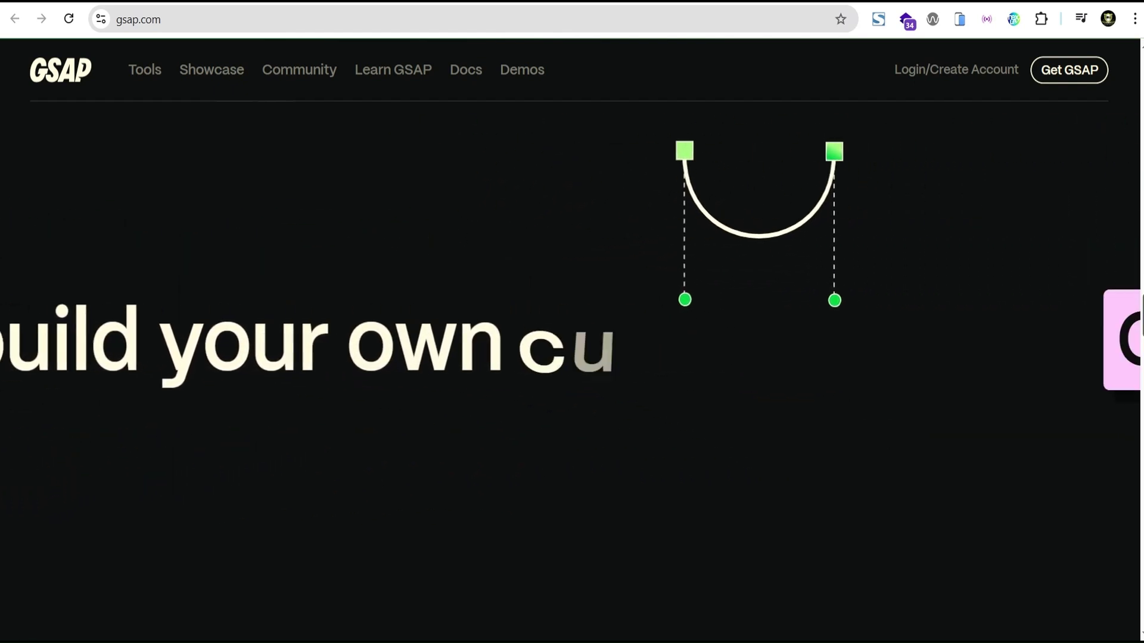
scroll(571, 340, "down", 10)
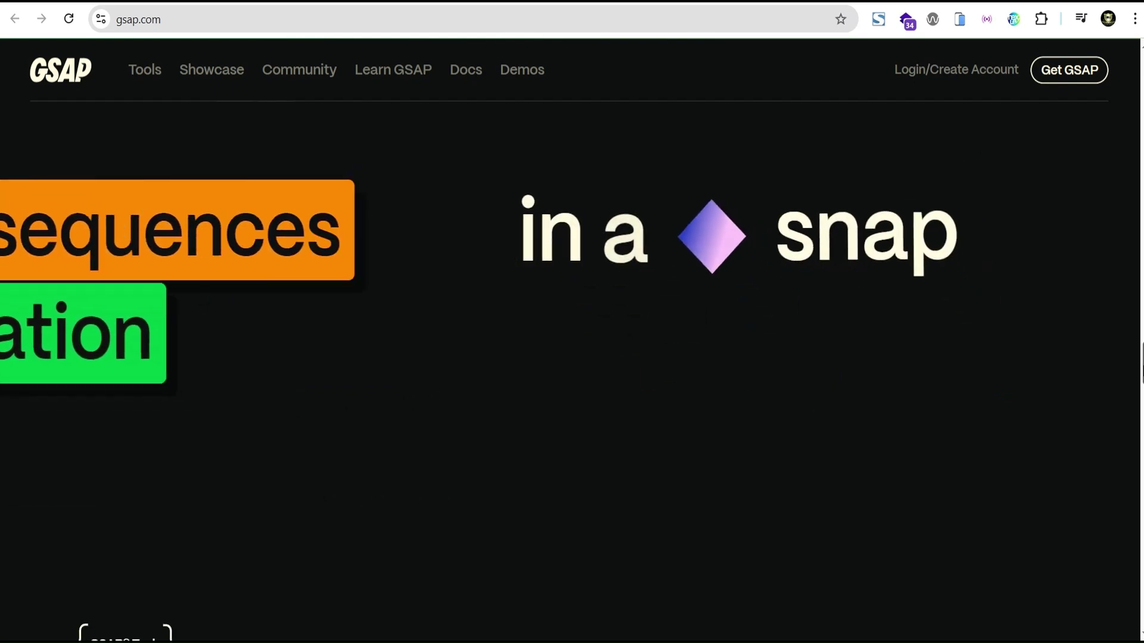
scroll(1140, 398, "up", 3)
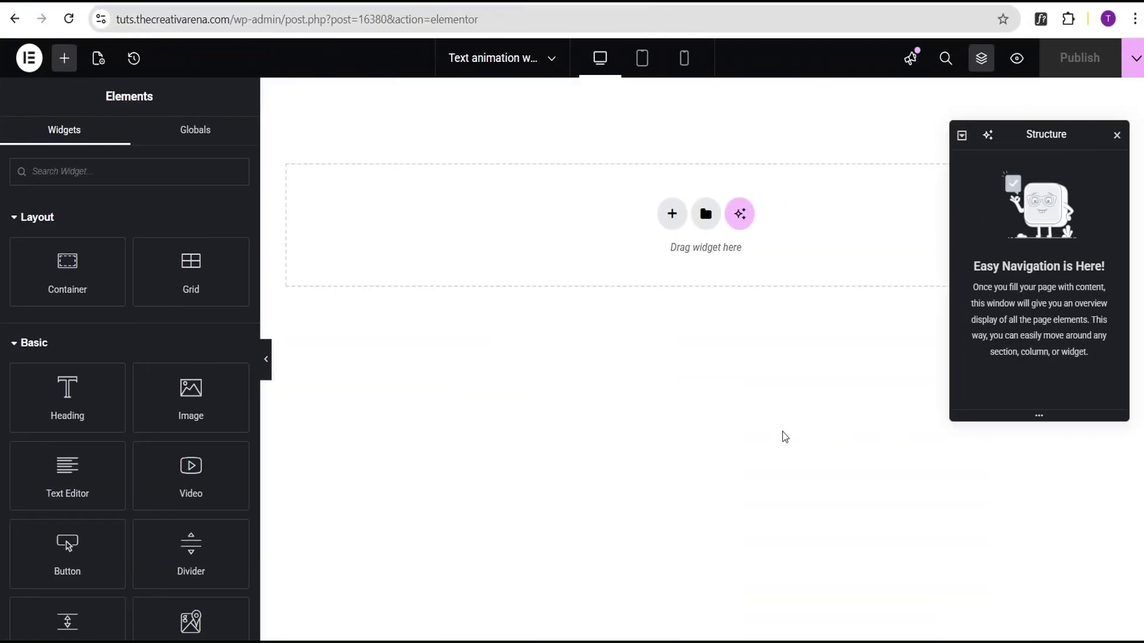
Add a single-structure Flexbox container to the page.
left_click(672, 213)
left_click(662, 272)
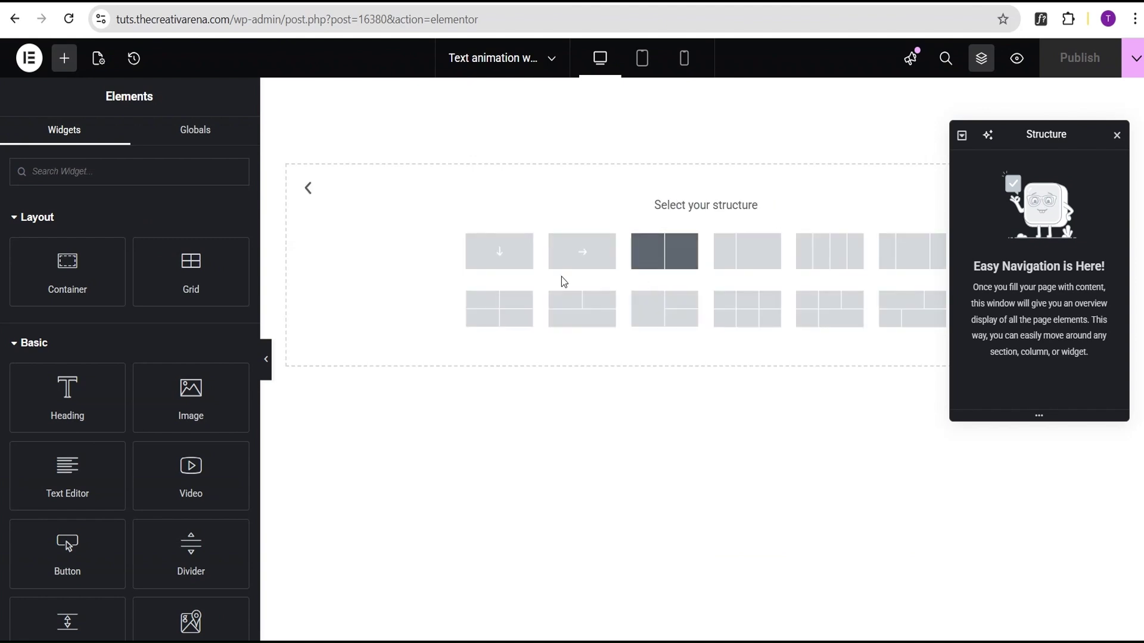
left_click(498, 254)
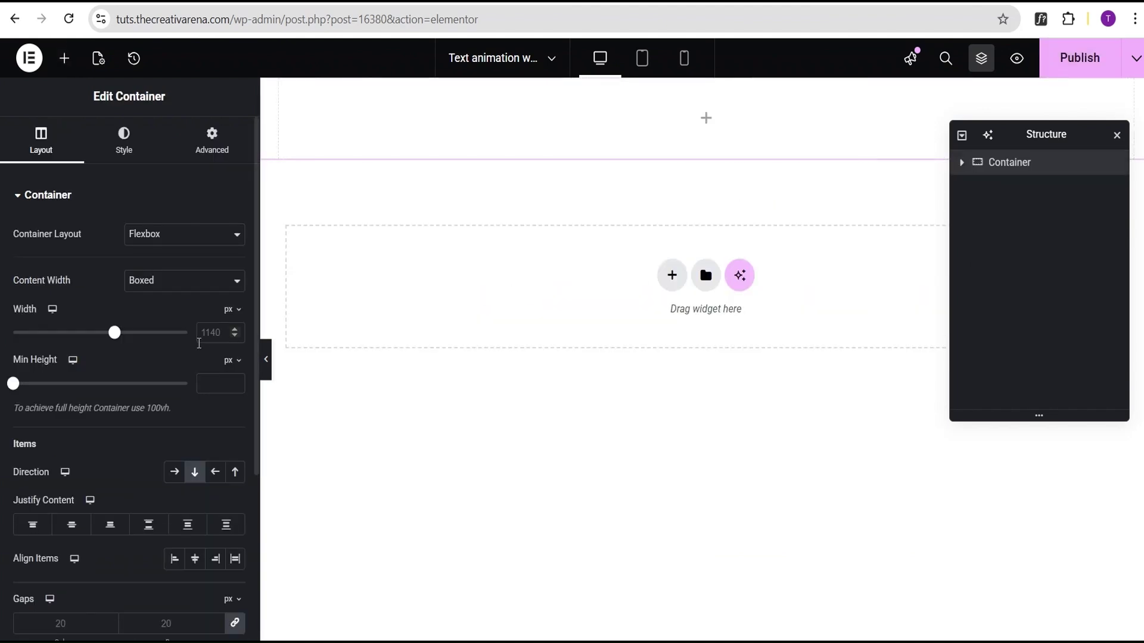
Set the container to Full Width, 100 vh minimum height, with content centred both ways.
left_click(158, 281)
left_click(150, 322)
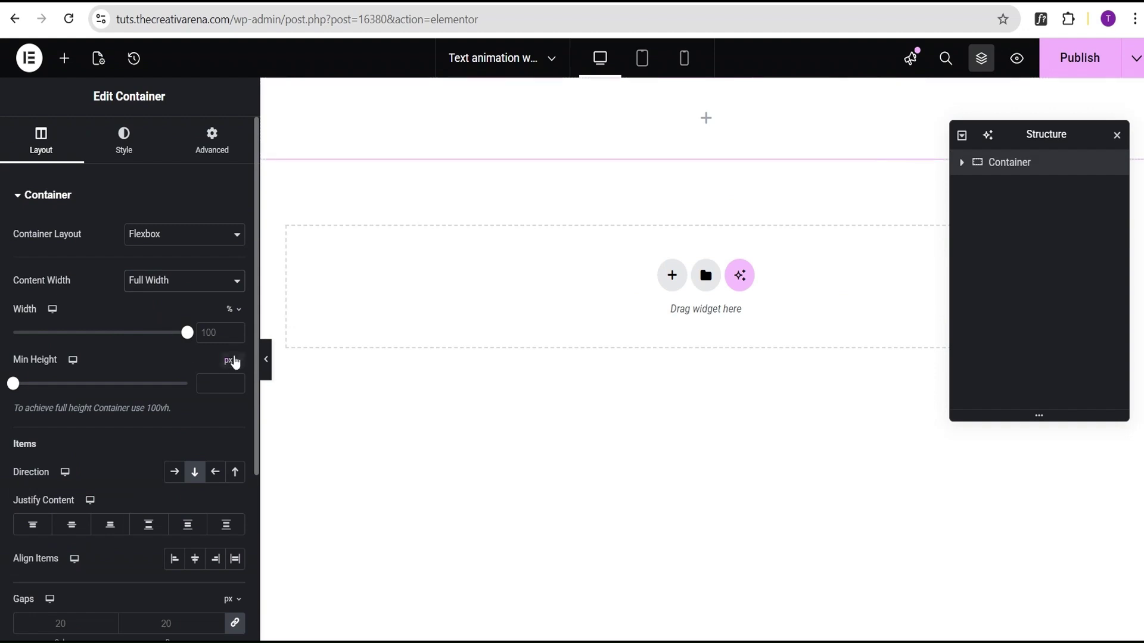
left_click(234, 362)
left_click(230, 441)
left_click_drag(12, 384, 209, 386)
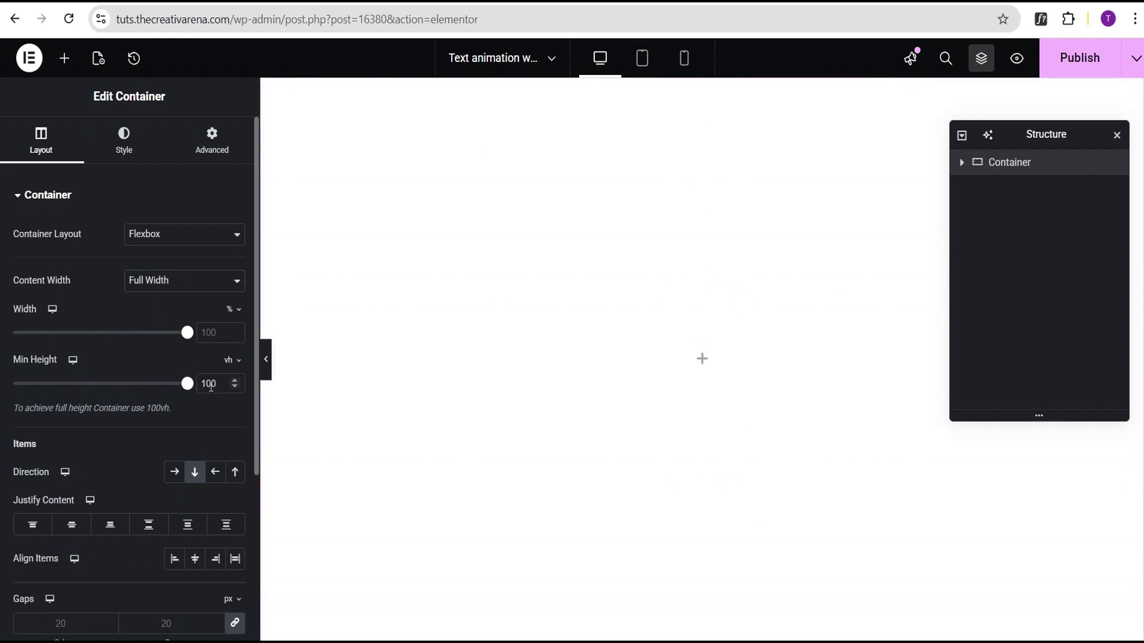
left_click(71, 526)
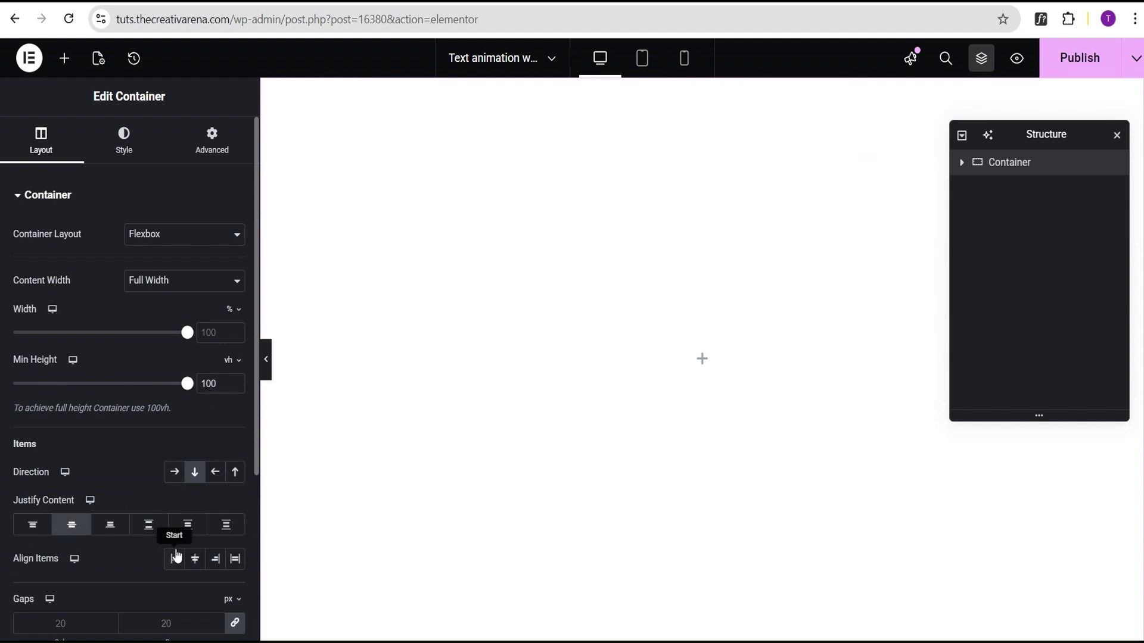
left_click(196, 559)
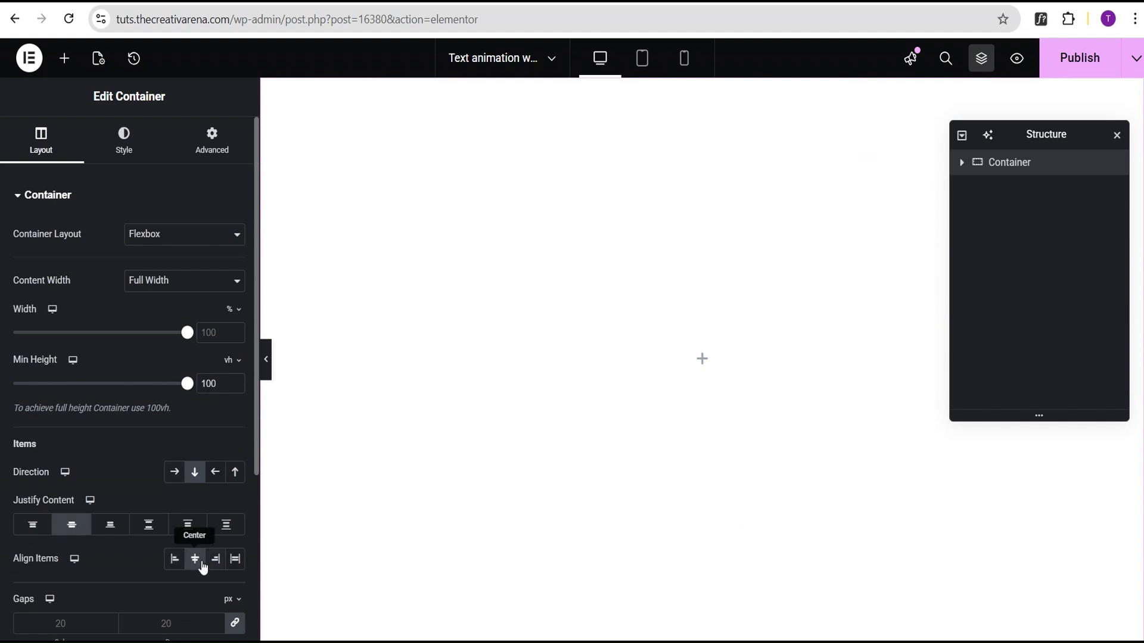
left_click(118, 149)
Give the container a Classic black (#000000) background.
left_click(173, 269)
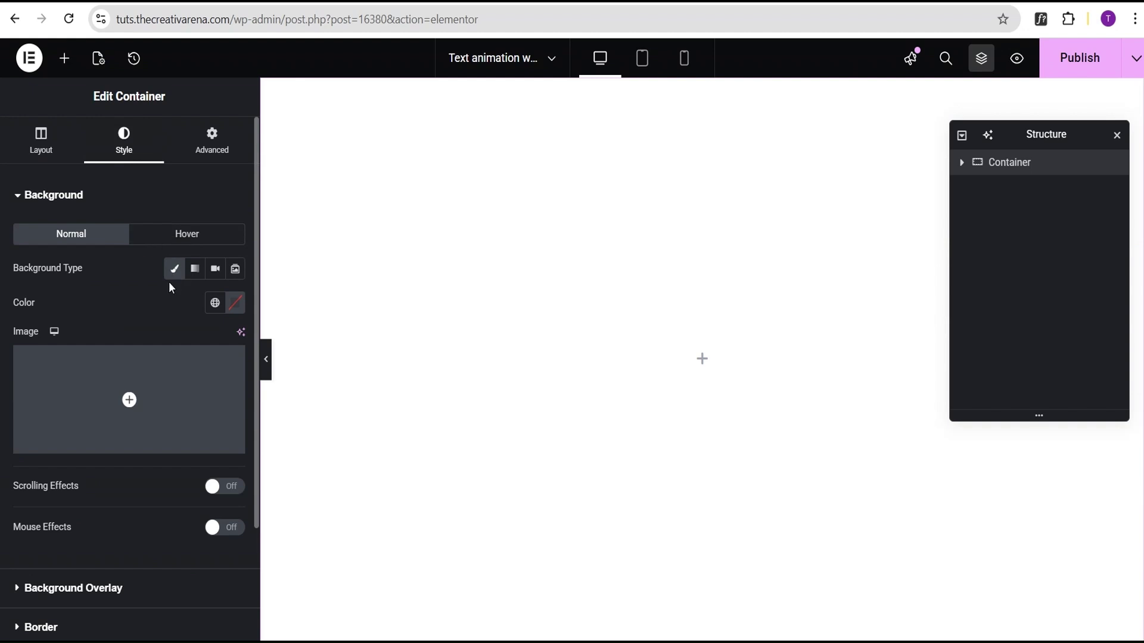
left_click(235, 302)
left_click(234, 494)
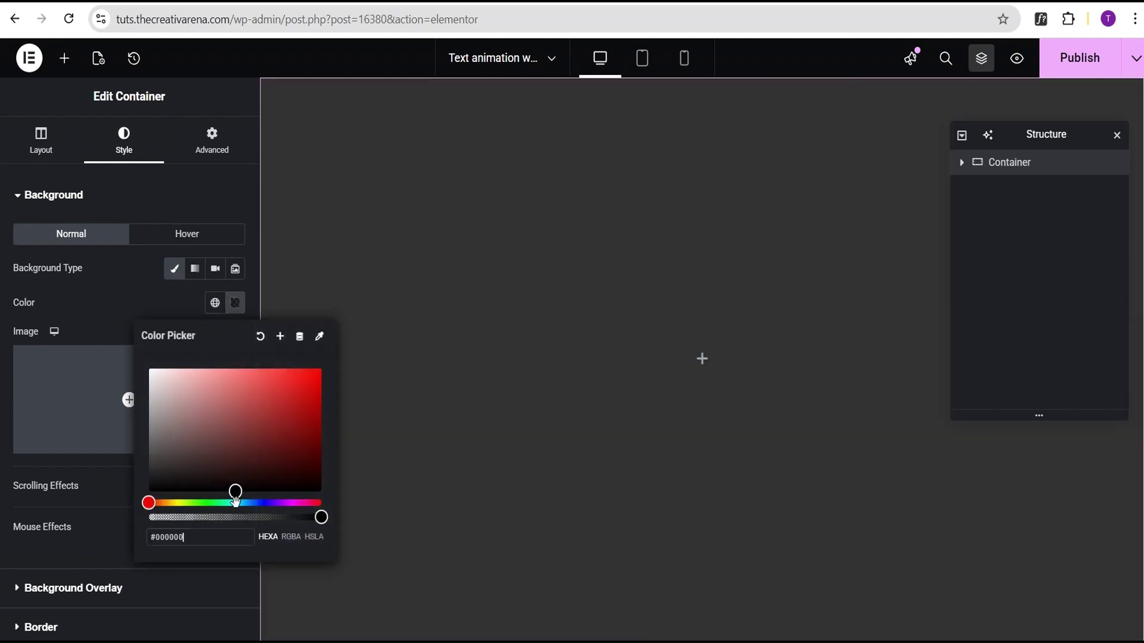
Switch the container's padding unit to rem and select the top padding field.
left_click(199, 156)
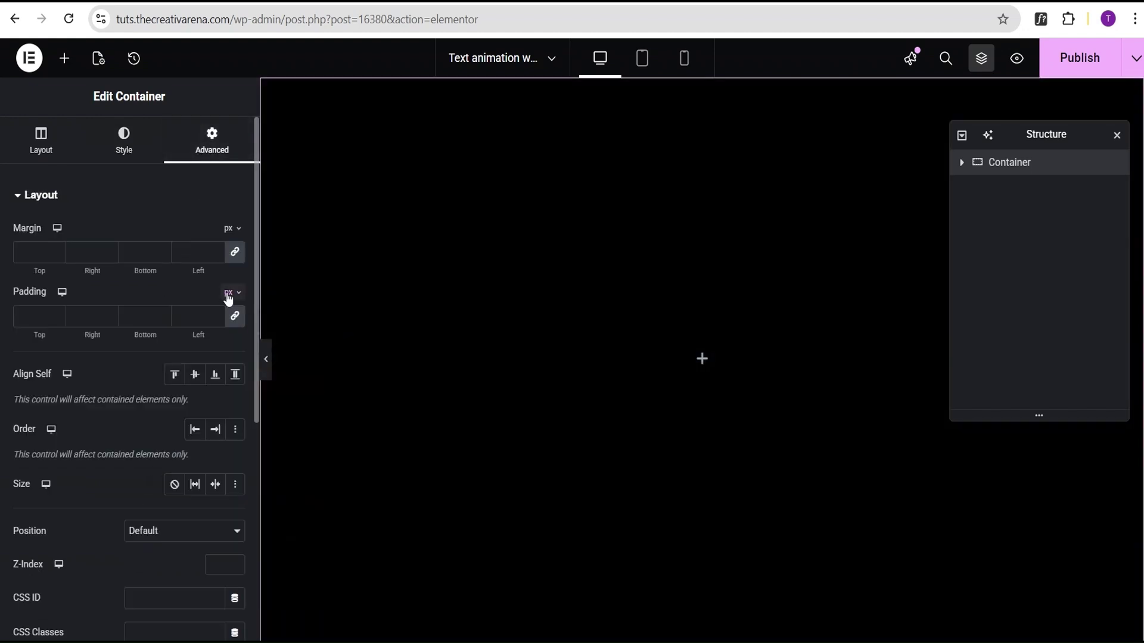
left_click(228, 295)
left_click(228, 365)
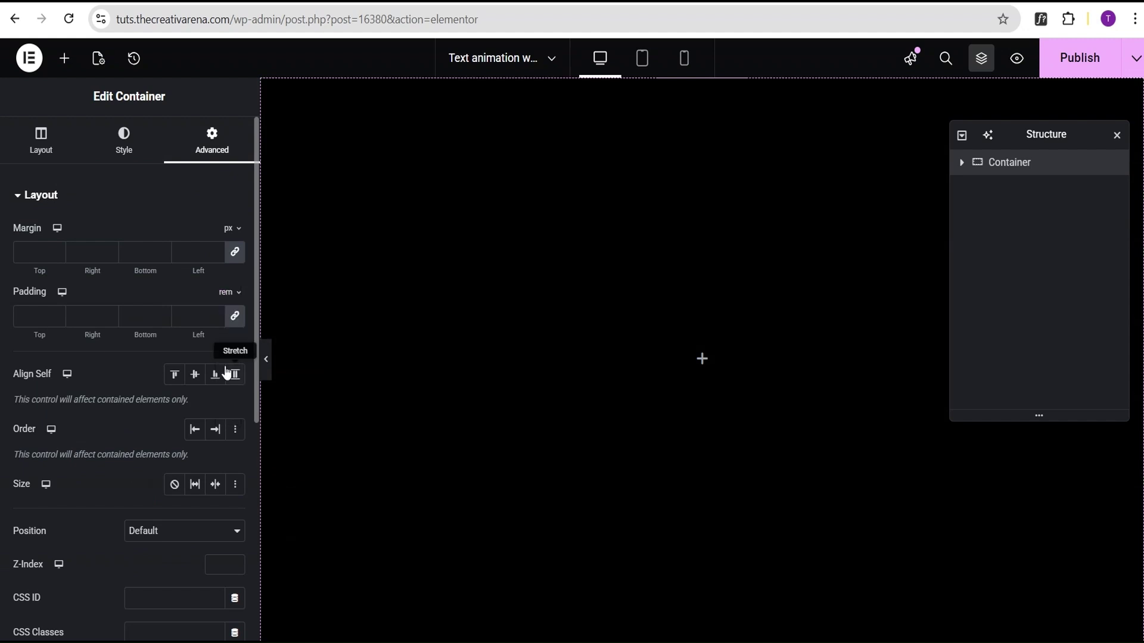
left_click(38, 325)
Enter 4 rem padding, then add a Heading widget reading 'Creative Text reveal Animation'.
type("4")
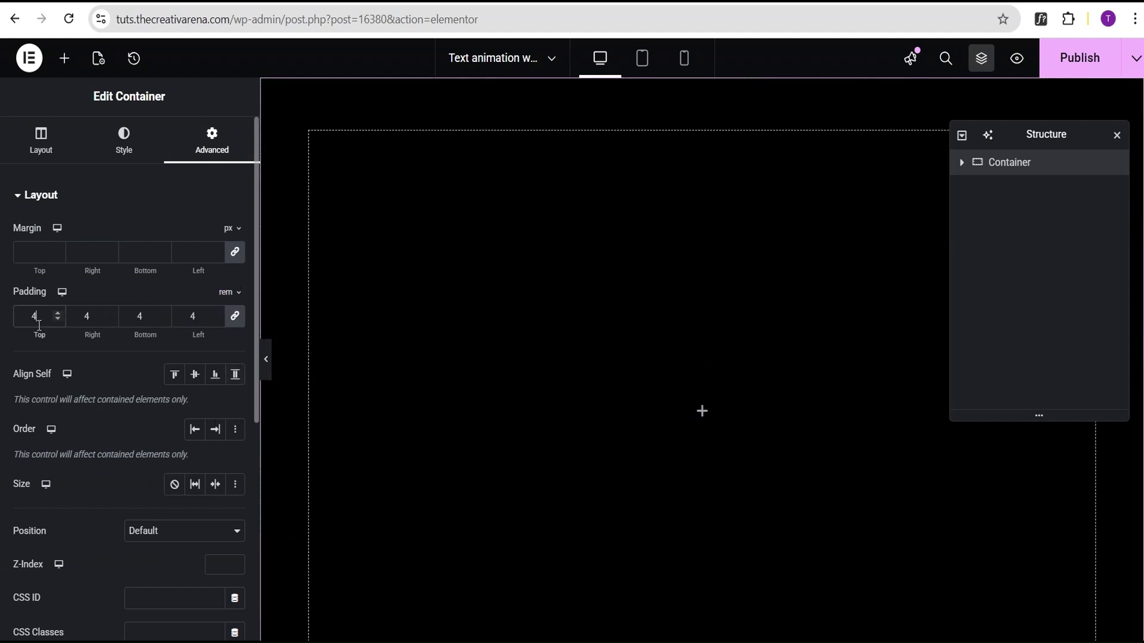
left_click(65, 58)
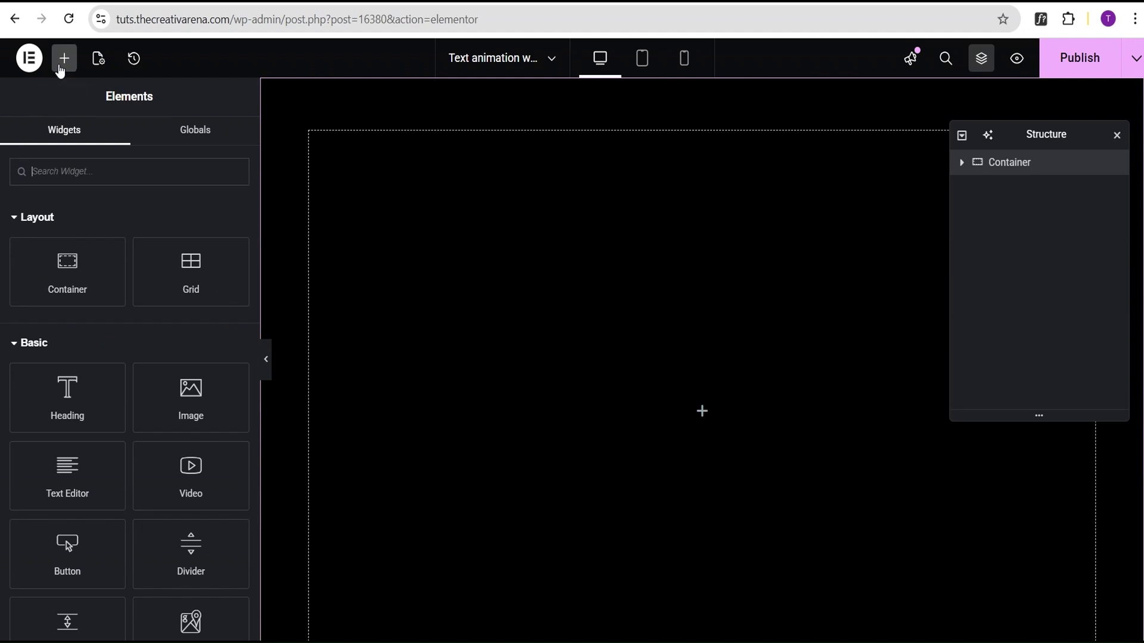
left_click(67, 405)
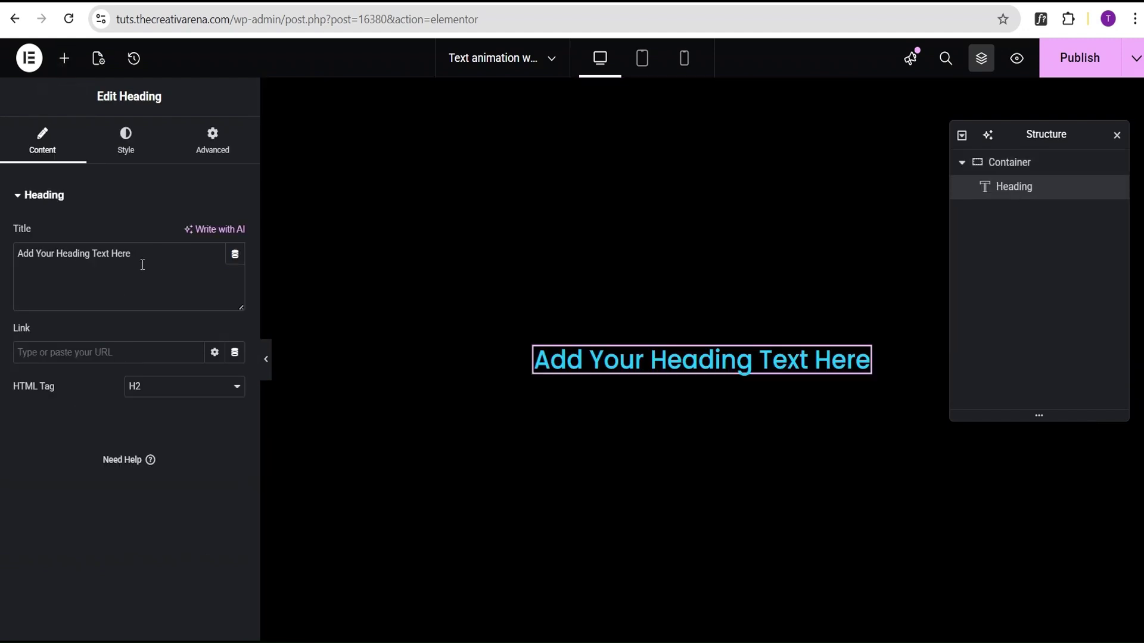
left_click_drag(140, 256, 1, 269)
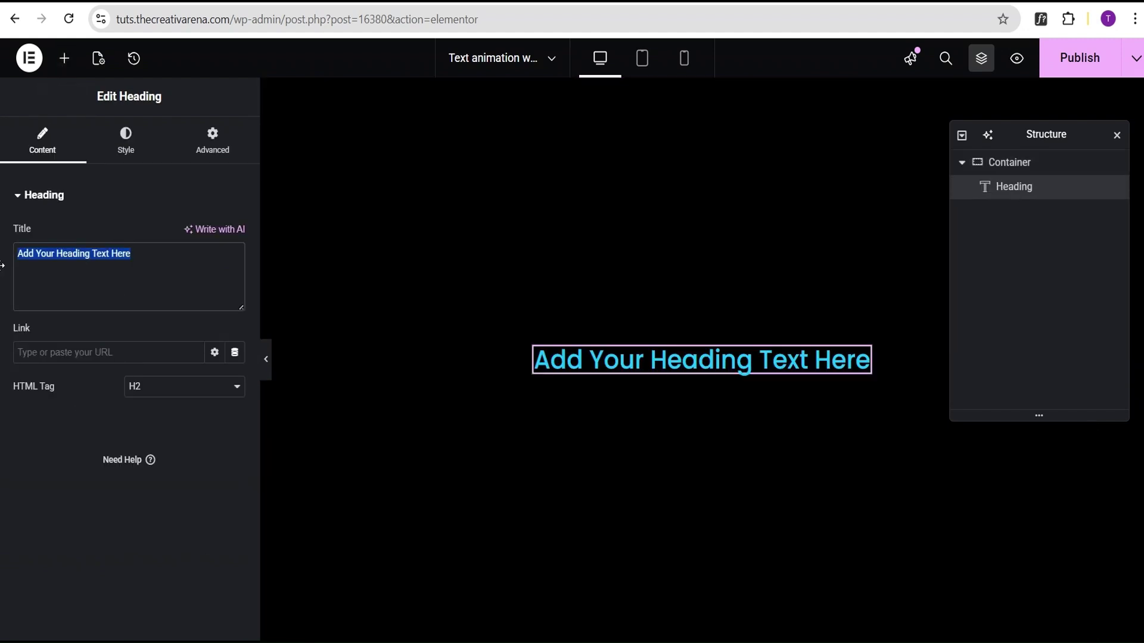
type("Creative ")
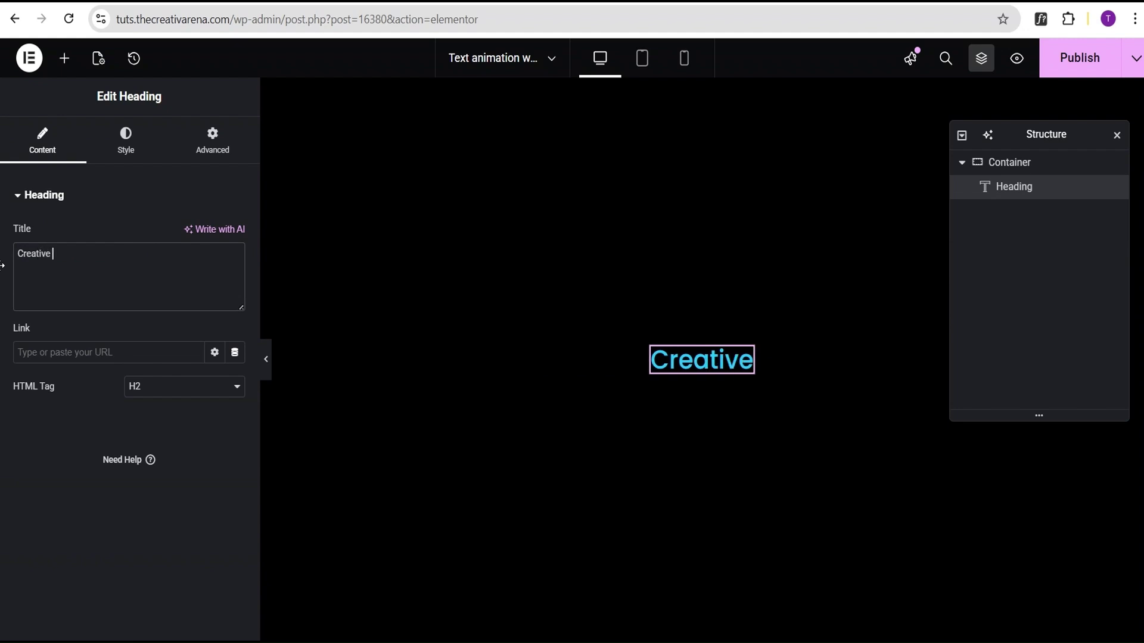
type("Text re")
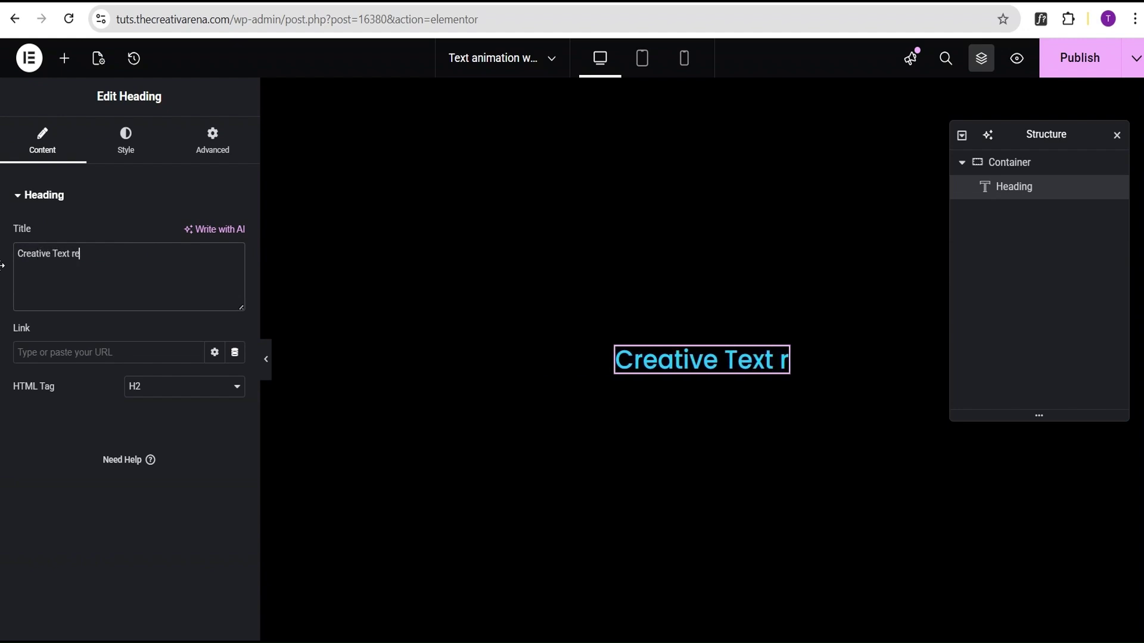
type("veal Anim")
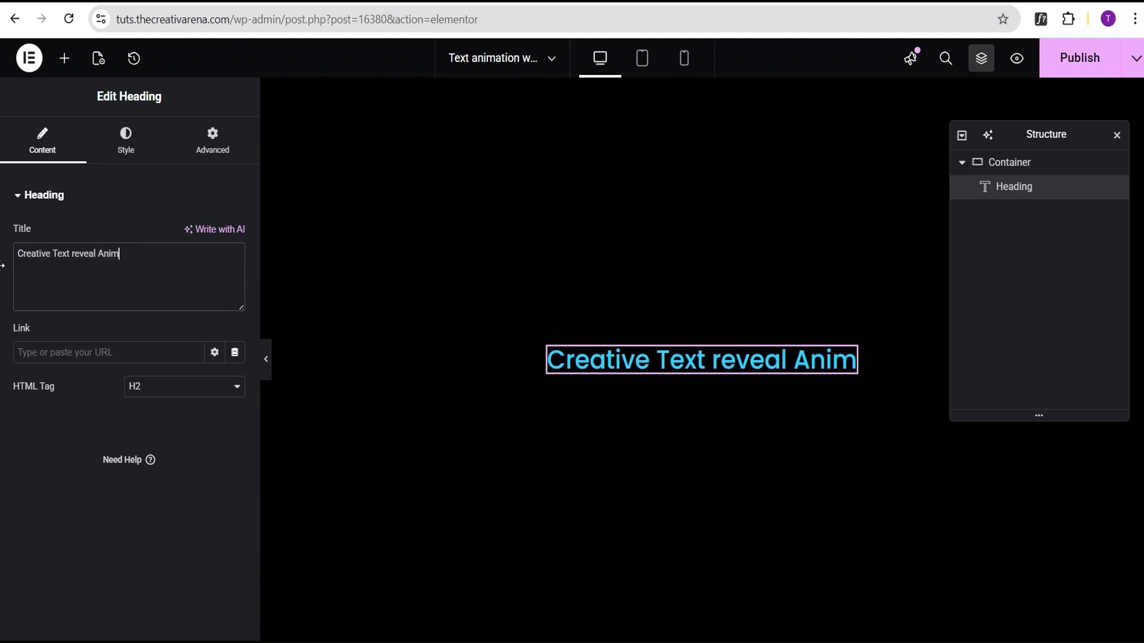
type("ation")
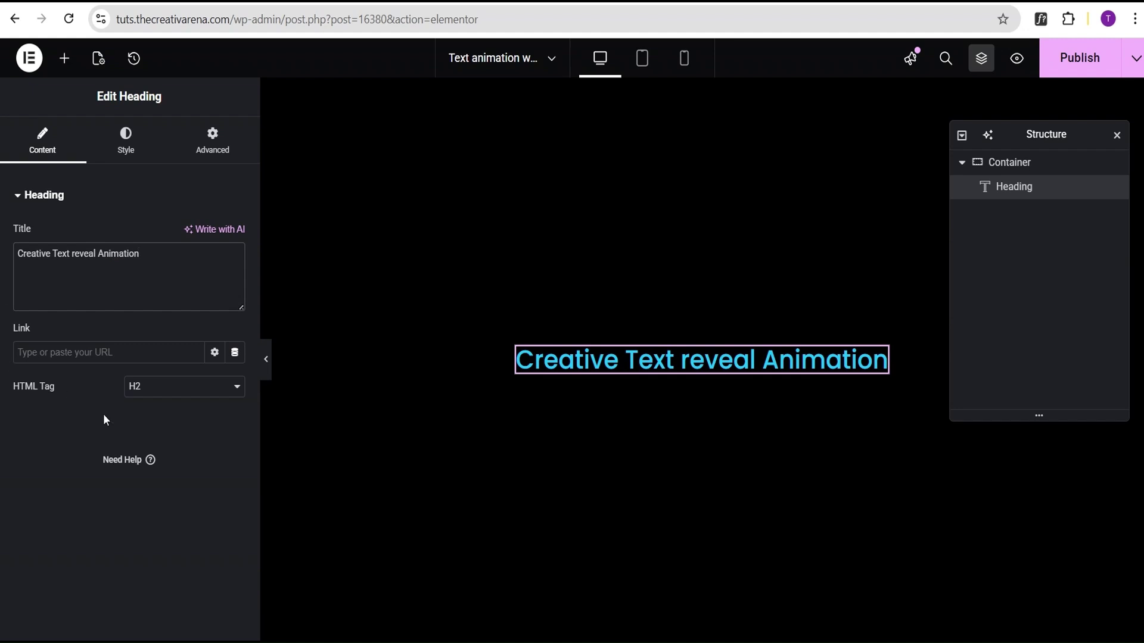
Set the heading's HTML tag to H1.
left_click(155, 396)
left_click(148, 406)
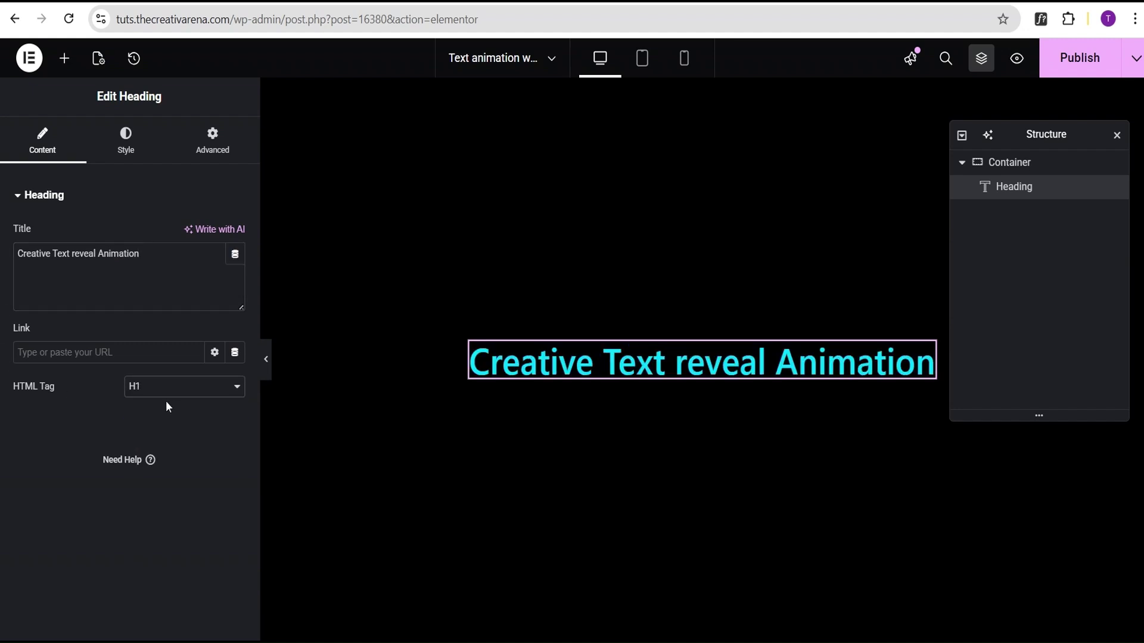
left_click(125, 141)
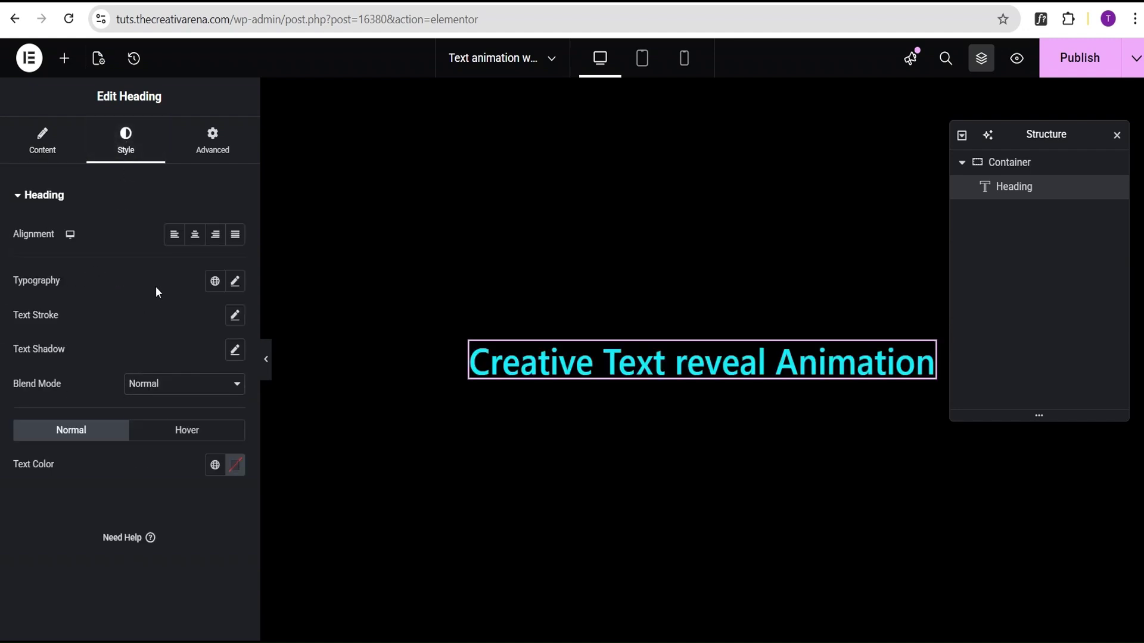
Set the heading typography to Helvetica, 4 rem, Bold weight, Capitalize transform.
left_click(231, 282)
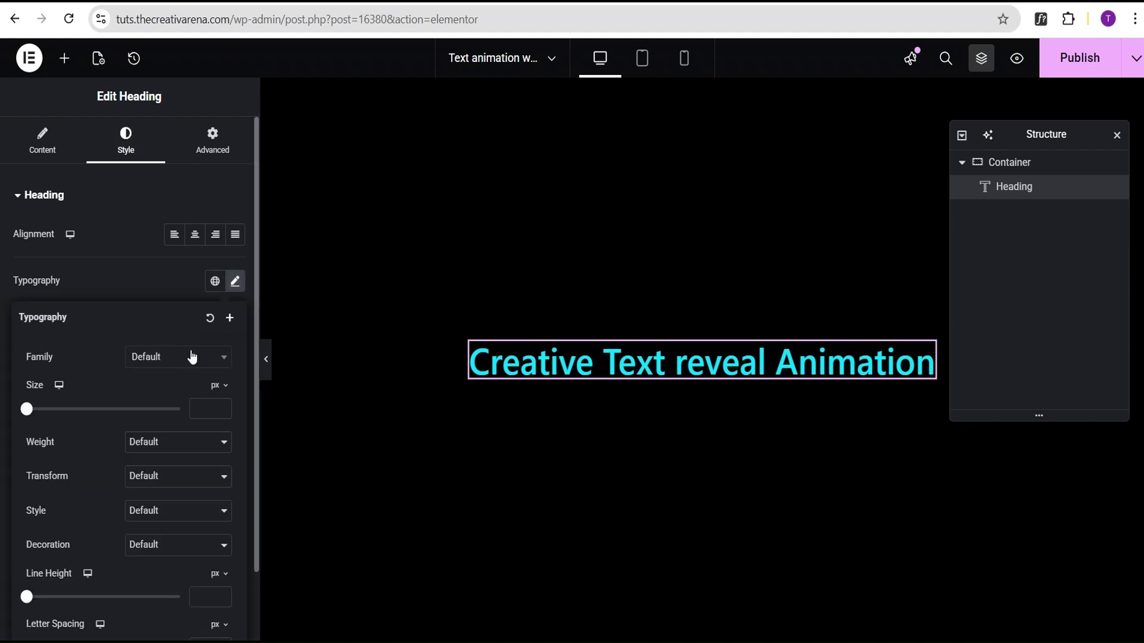
left_click(149, 360)
left_click(153, 501)
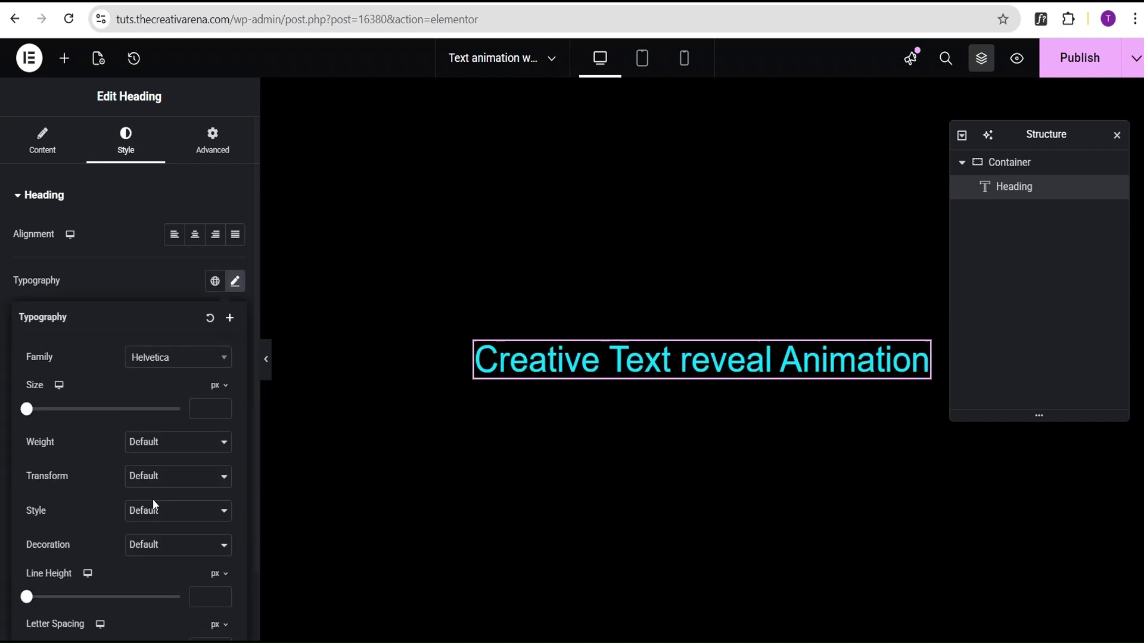
left_click(218, 388)
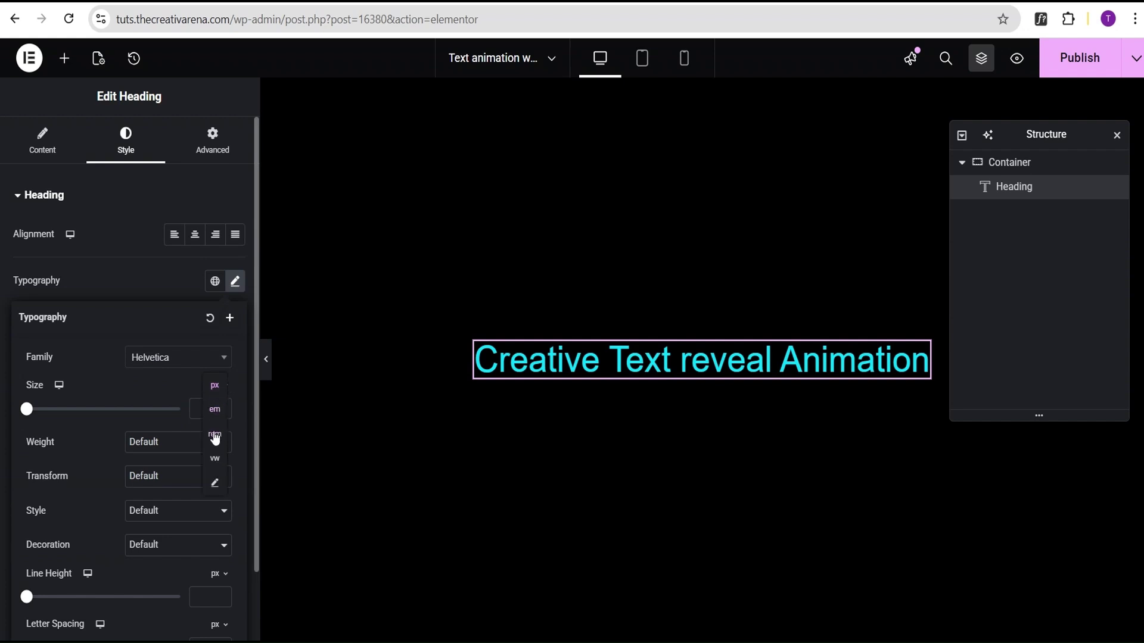
left_click(216, 435)
left_click(211, 412)
type("2")
left_click(194, 450)
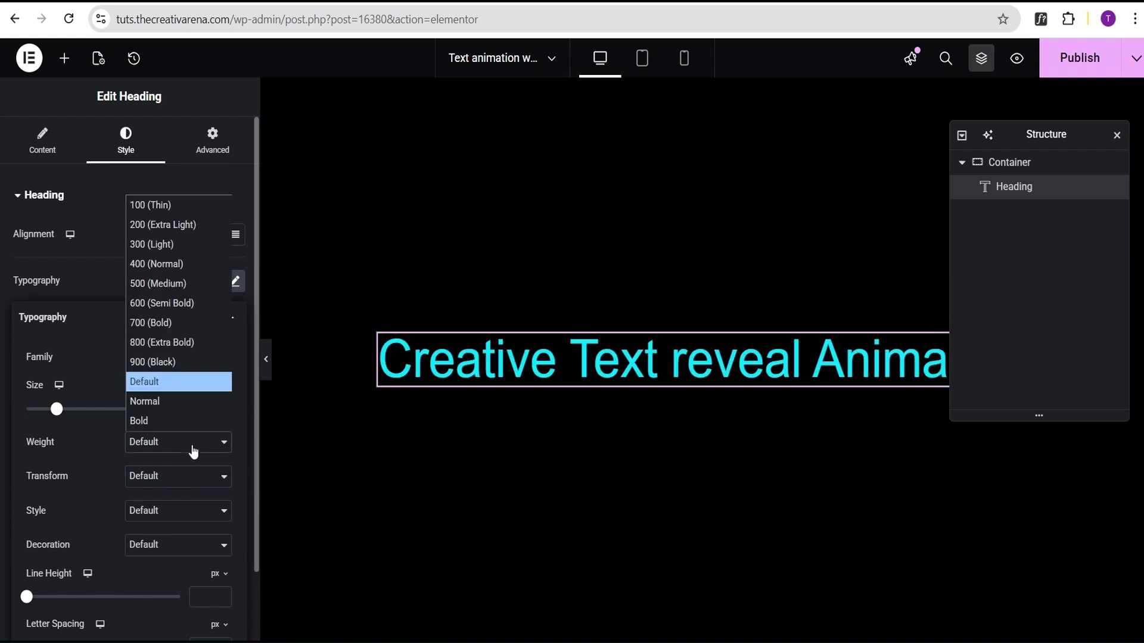
left_click(185, 426)
left_click(156, 480)
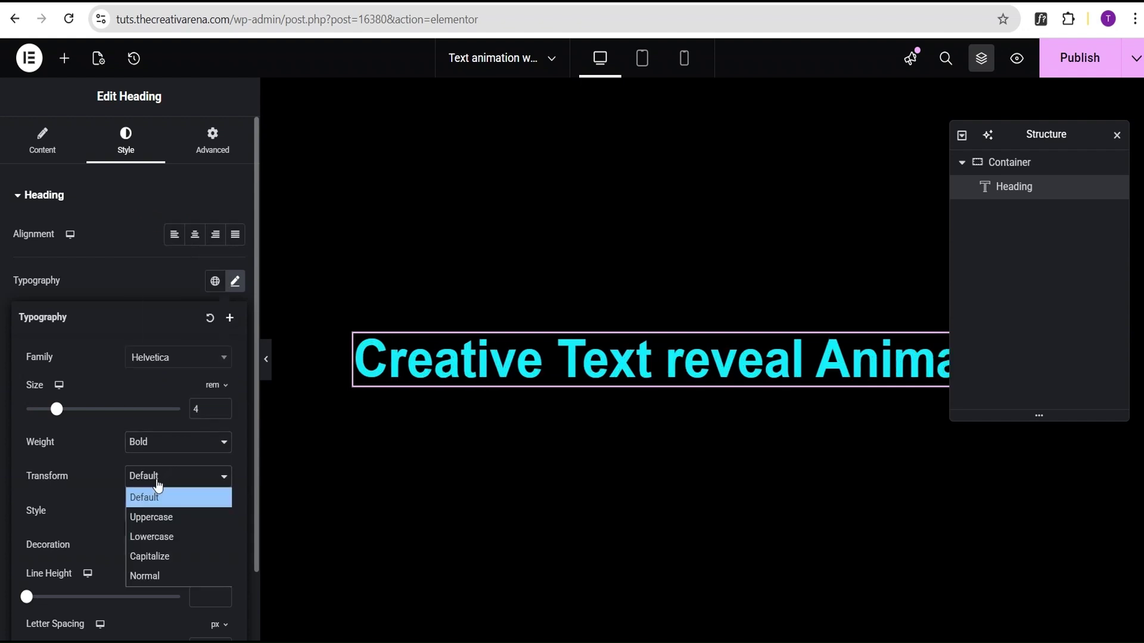
left_click(153, 554)
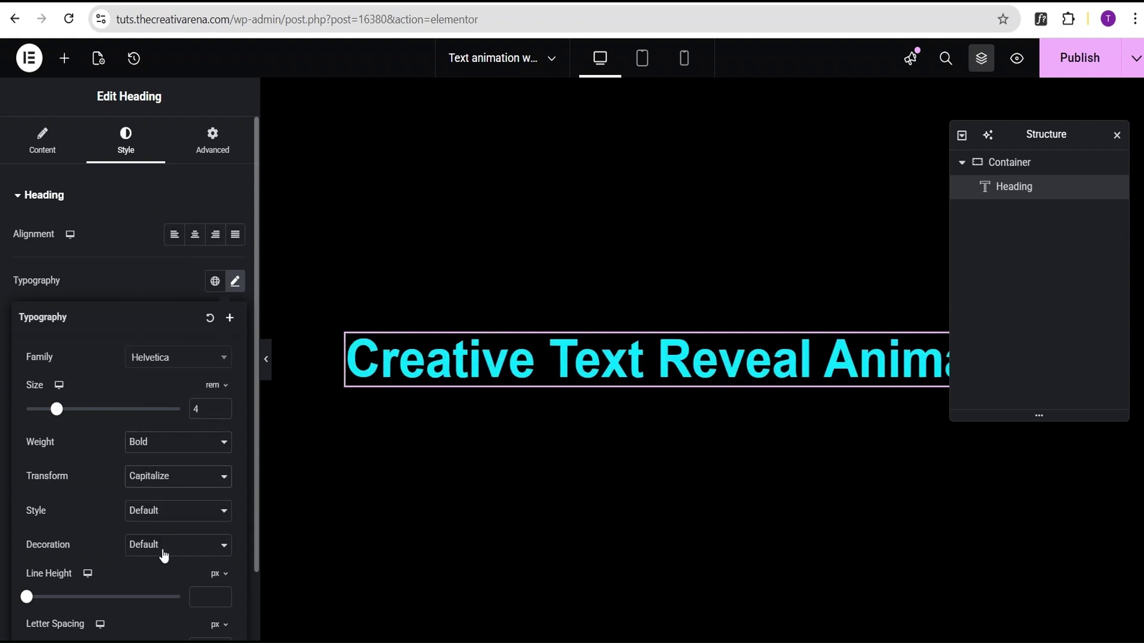
left_click(135, 296)
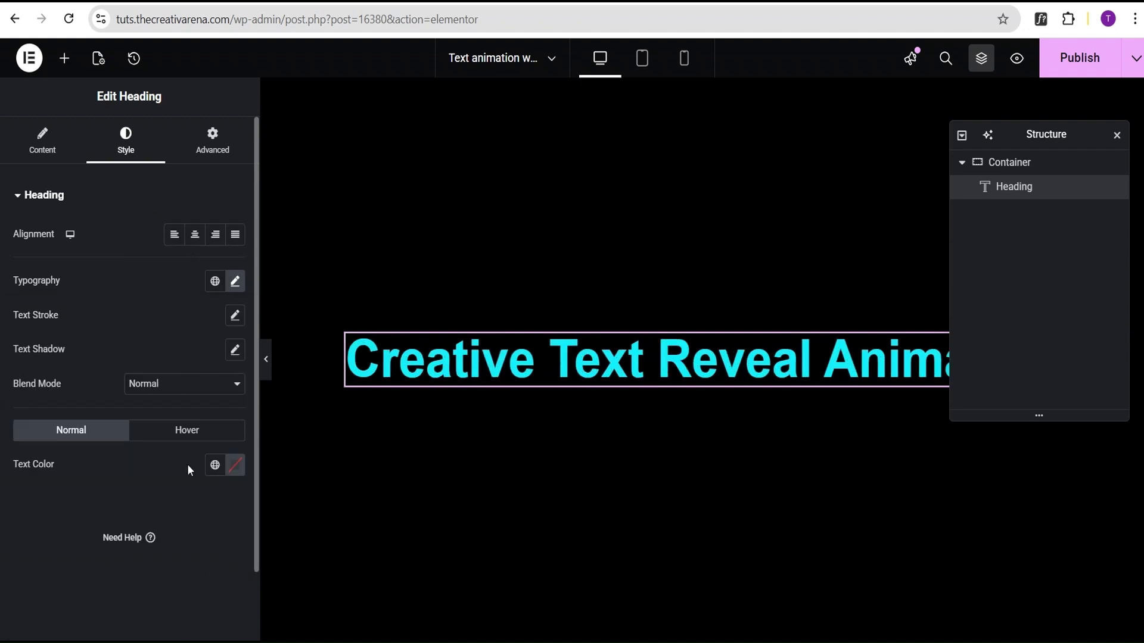
Make the heading text colour white (#FFFFFF).
left_click(235, 464)
left_click_drag(236, 375, 125, 221)
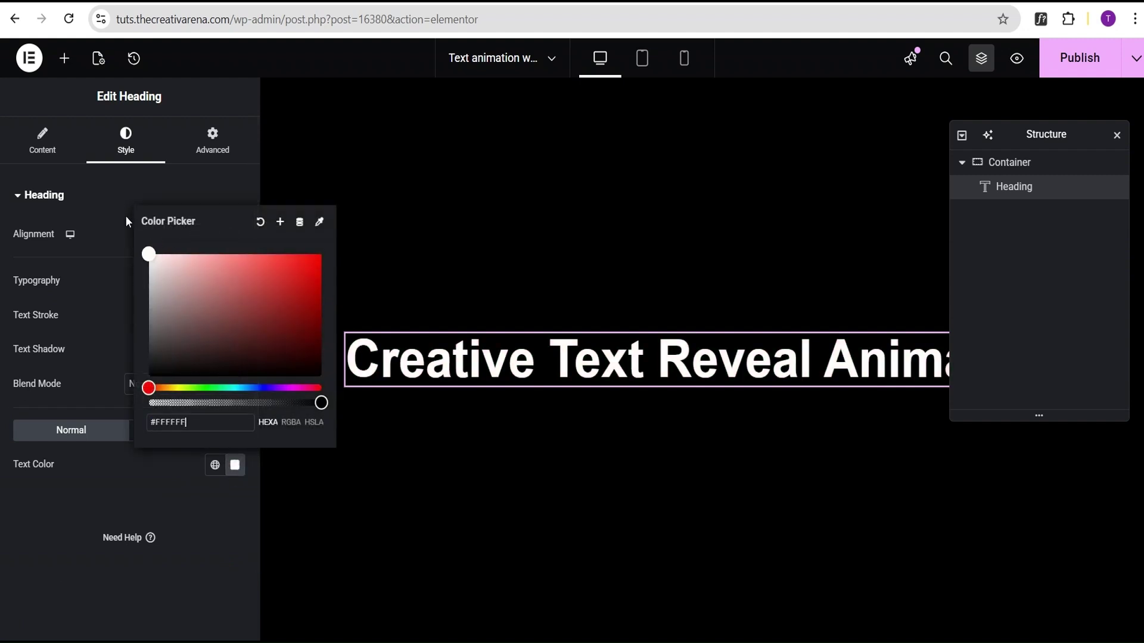
left_click(124, 505)
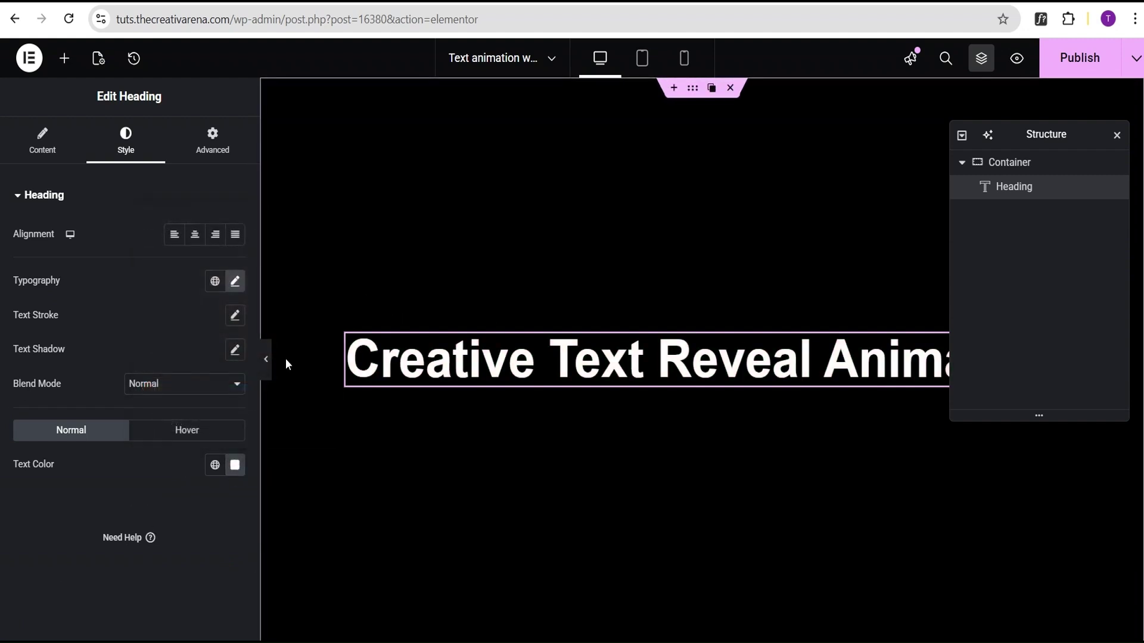
Preview the page with the editor panel hidden, then restore the panel.
left_click(265, 359)
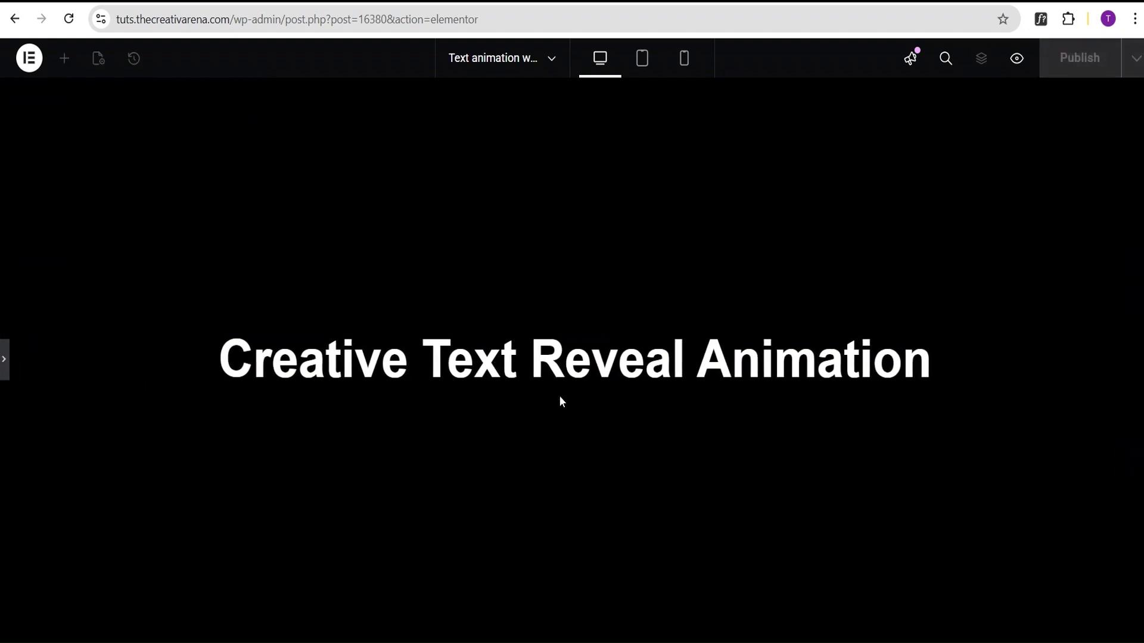
left_click(4, 360)
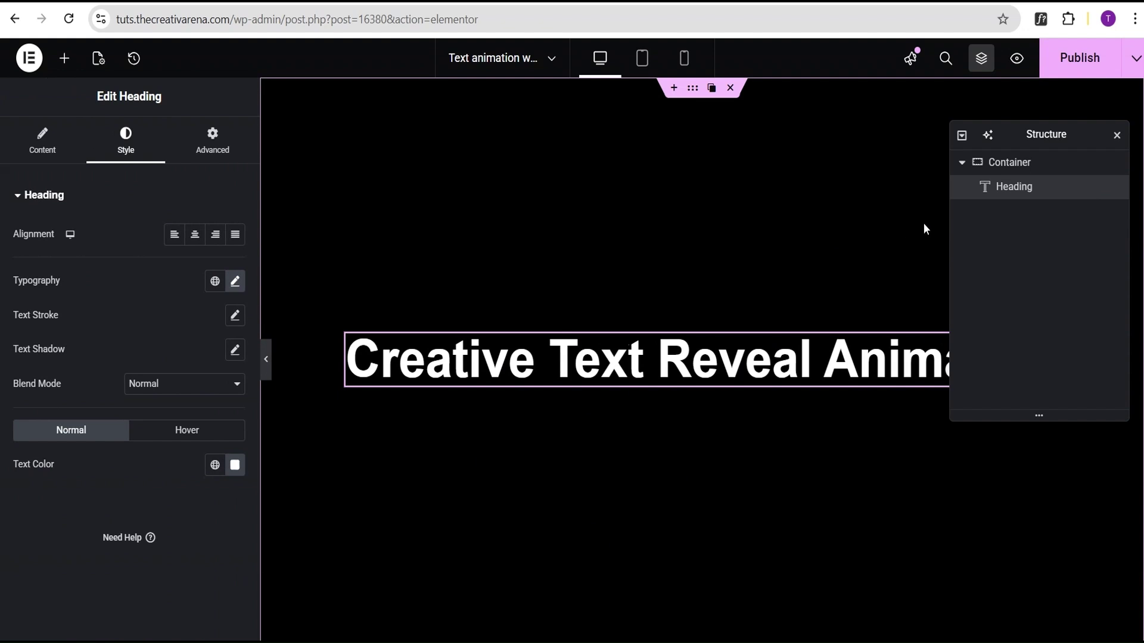
scroll(570, 329, "down", 3)
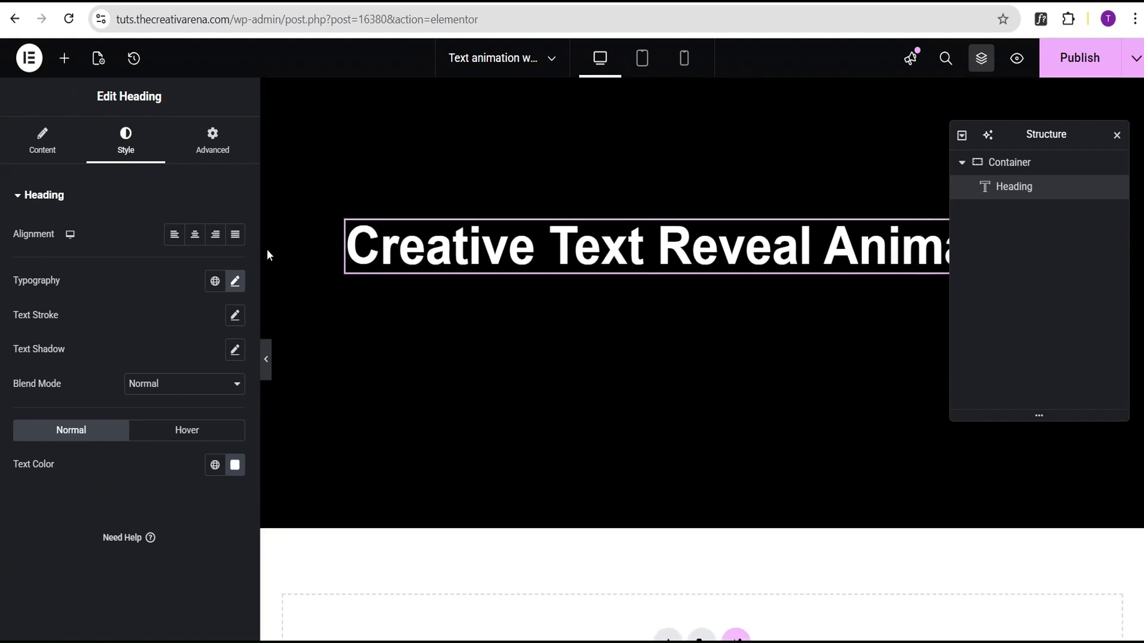
right_click(179, 158)
Search 'html' and drop an HTML widget into the empty section below the heading.
left_click(64, 58)
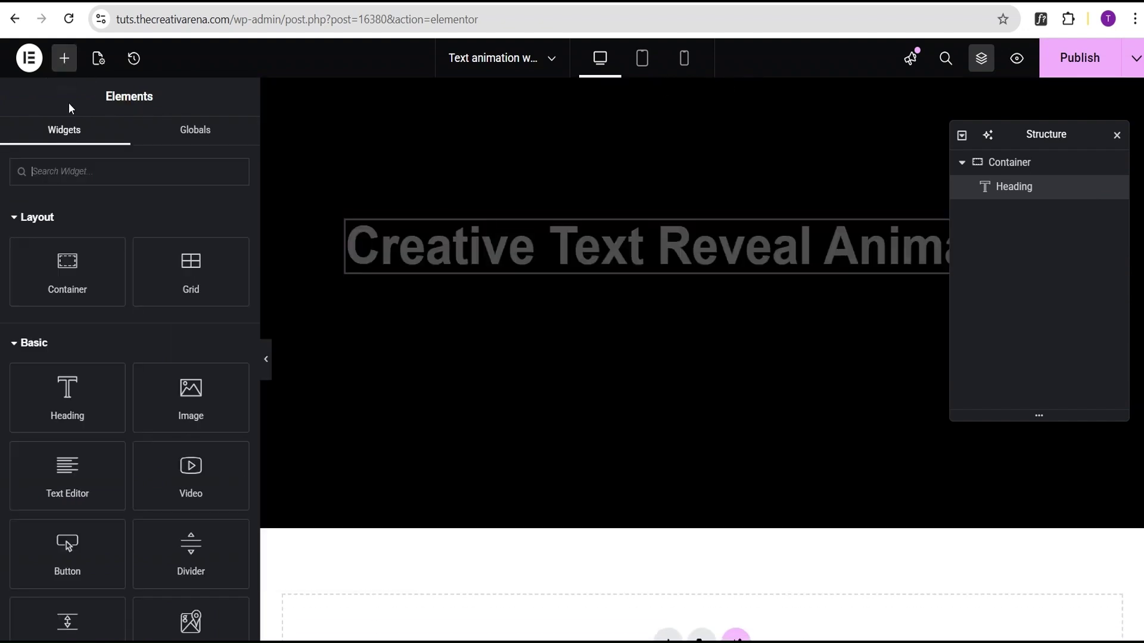
left_click(75, 174)
type("html")
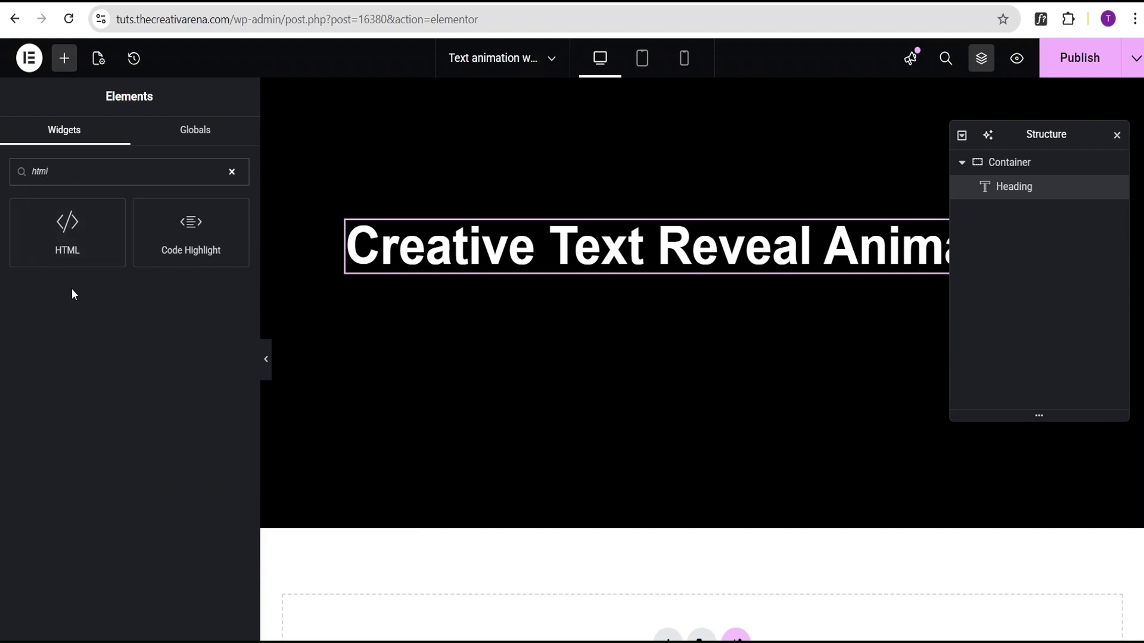
left_click_drag(66, 226, 452, 600)
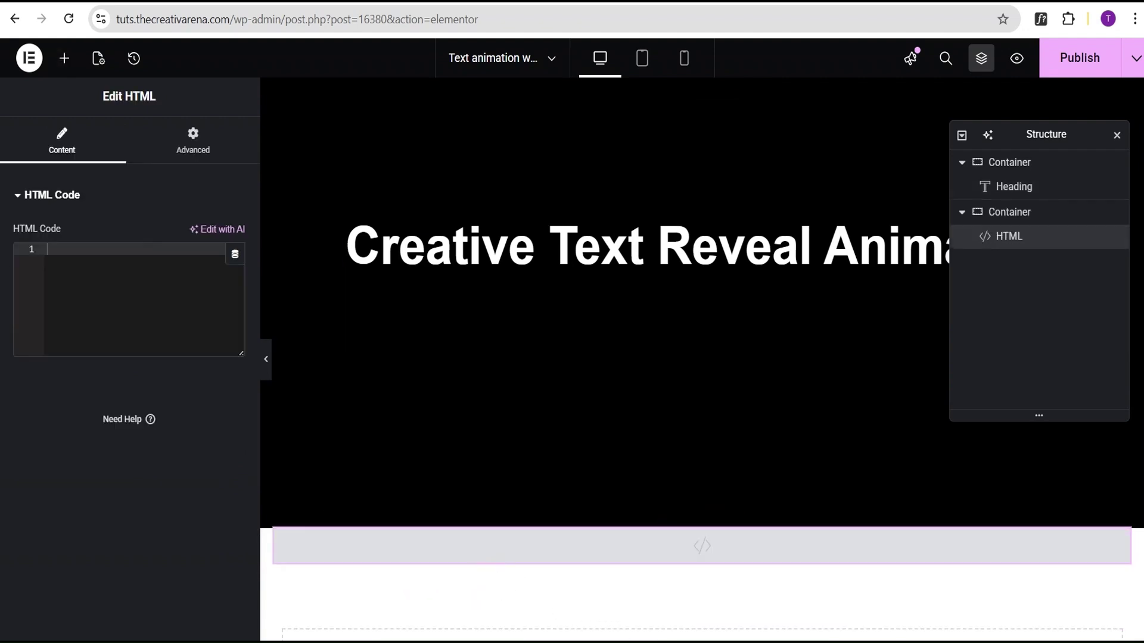
key("alt+Tab")
Copy script lines 2–23 in VS Code and return to the Elementor editor.
left_click(168, 436)
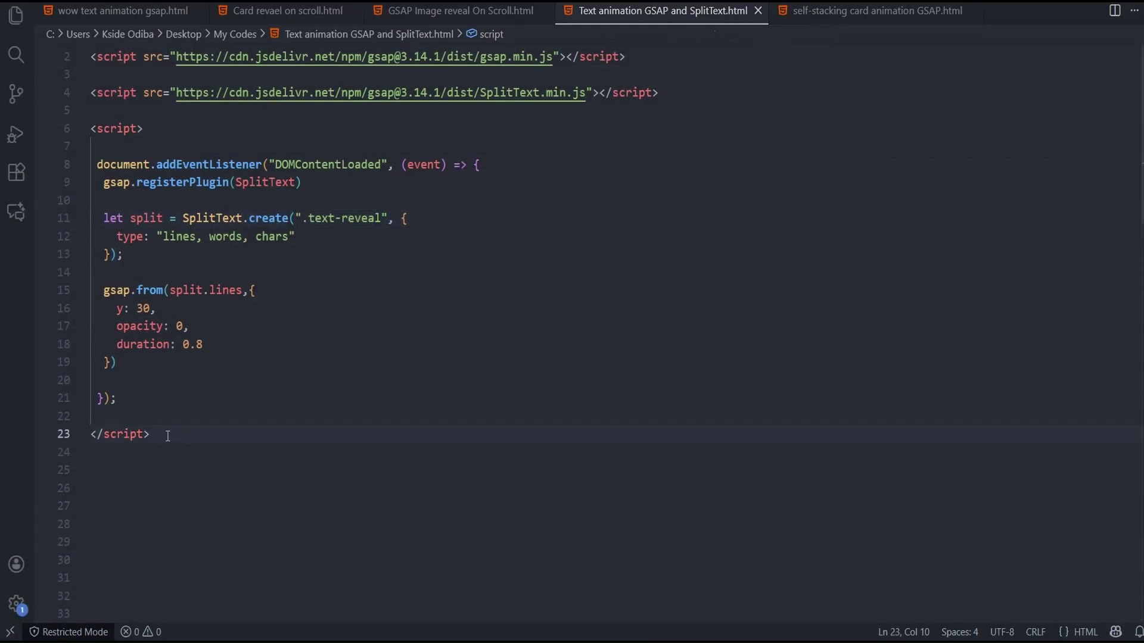
left_click_drag(168, 436, 88, 55)
key("ctrl+c")
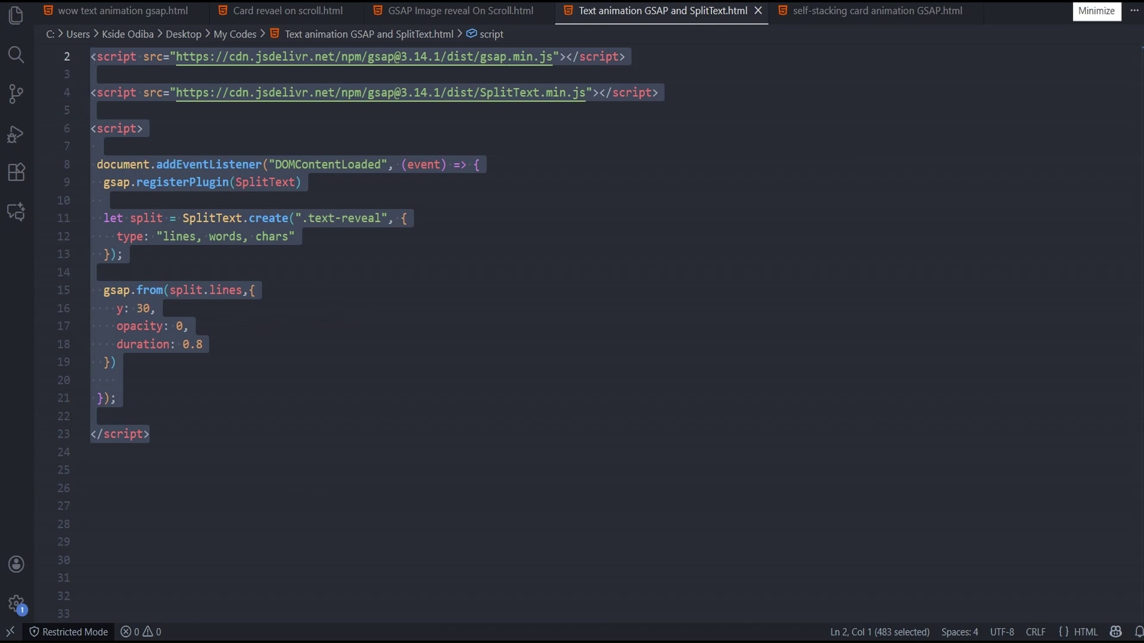
left_click(1090, 3)
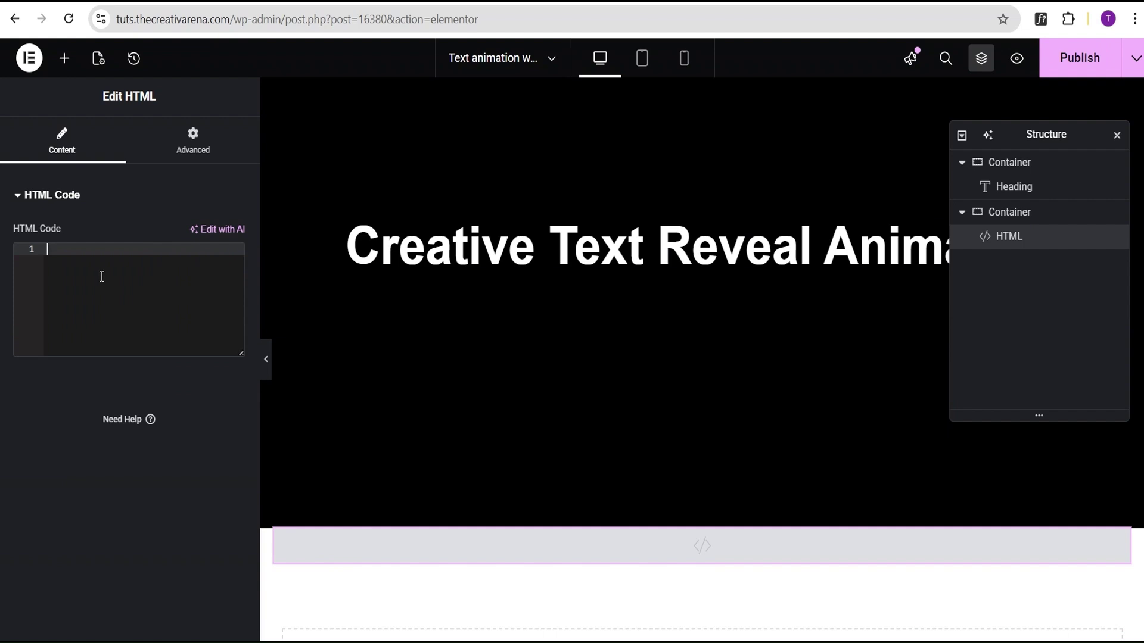
Paste the SplitText script into the HTML Code field and select 'text-reveal' on line 10.
key("ctrl+v")
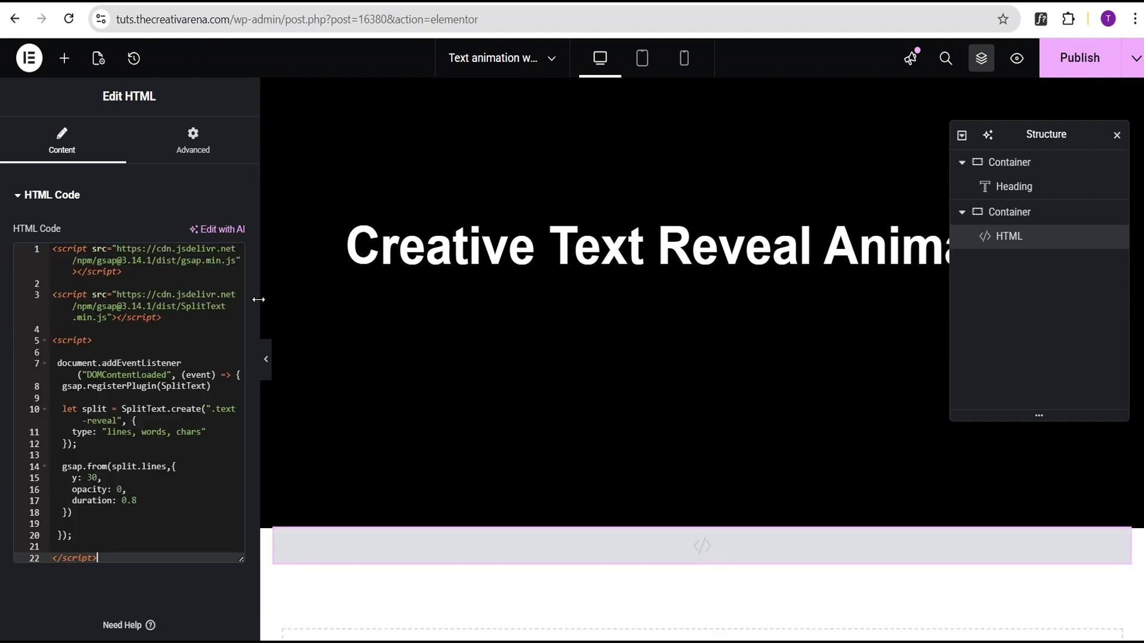
left_click_drag(260, 301, 323, 305)
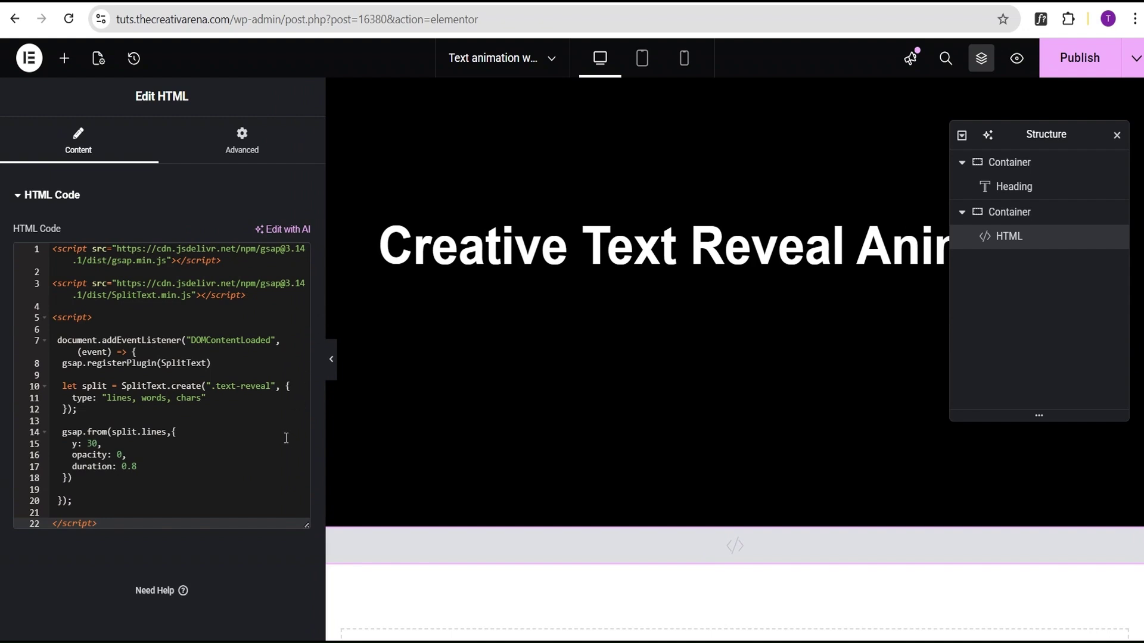
left_click(272, 387)
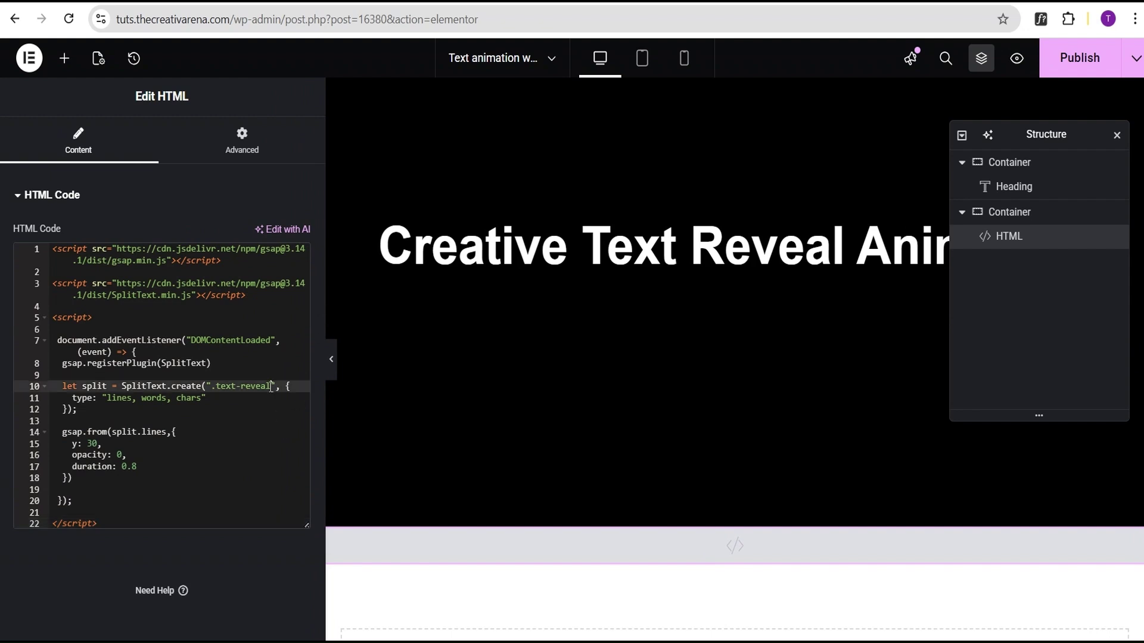
left_click_drag(272, 387, 223, 386)
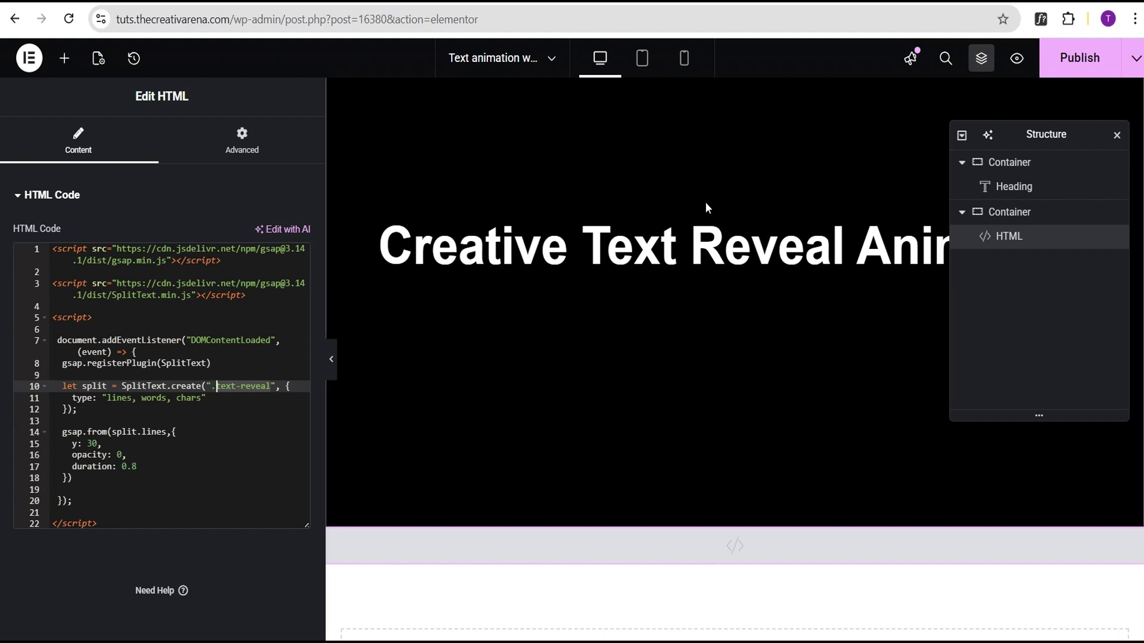
Paste 'text-reveal' into the heading's Advanced CSS Classes field, then reselect the HTML widget.
left_click(718, 259)
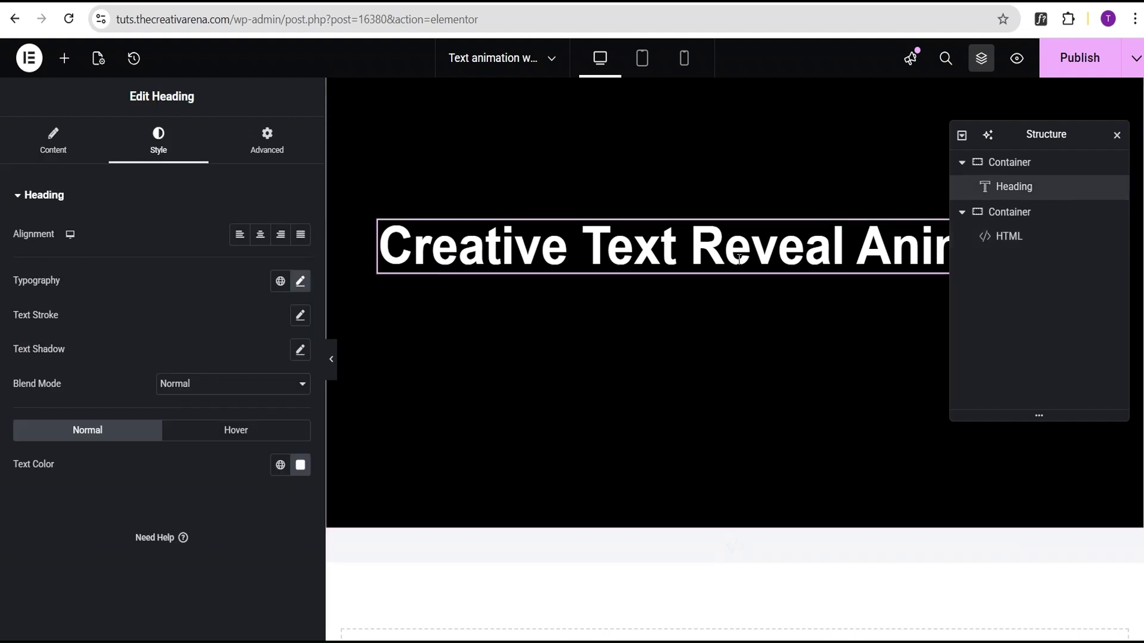
left_click(274, 153)
scroll(212, 515, "down", 3)
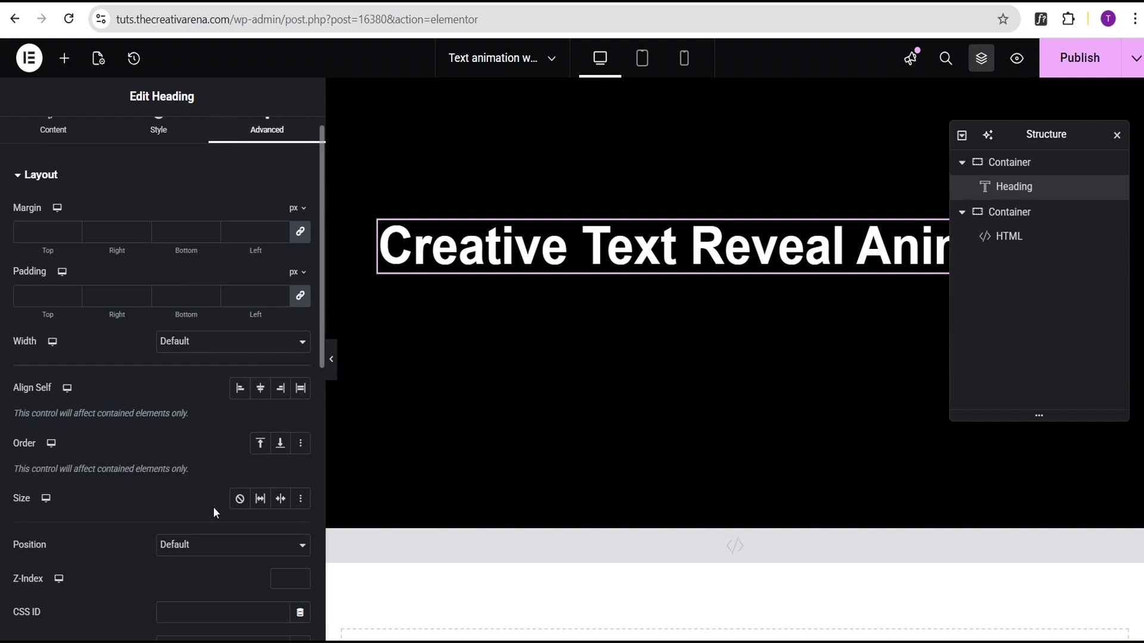
type("text-reveal")
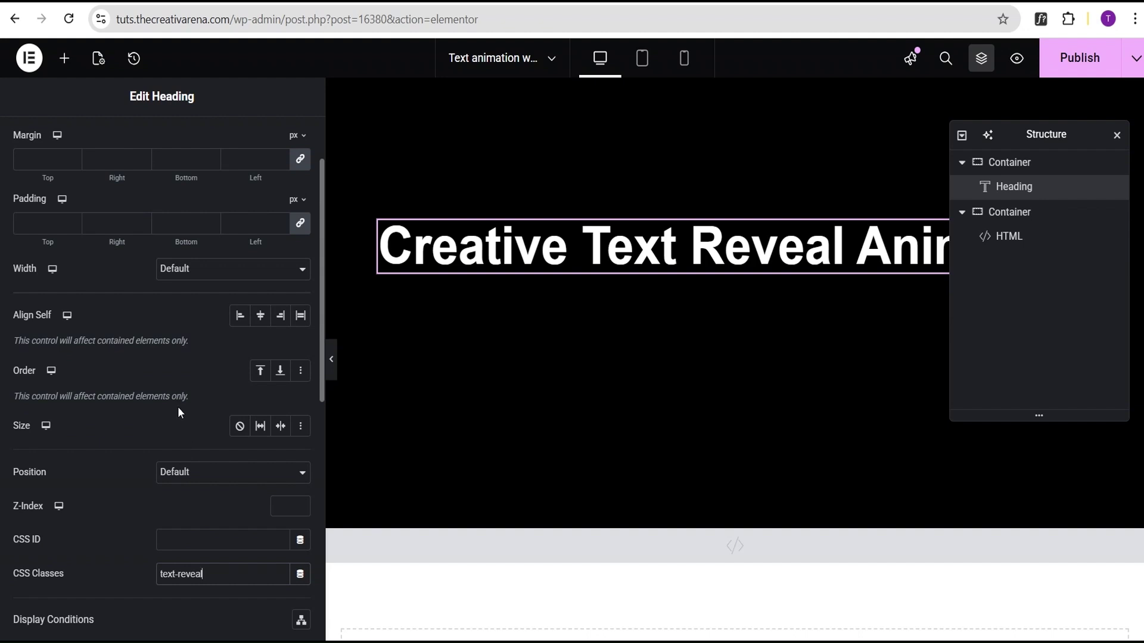
left_click(690, 551)
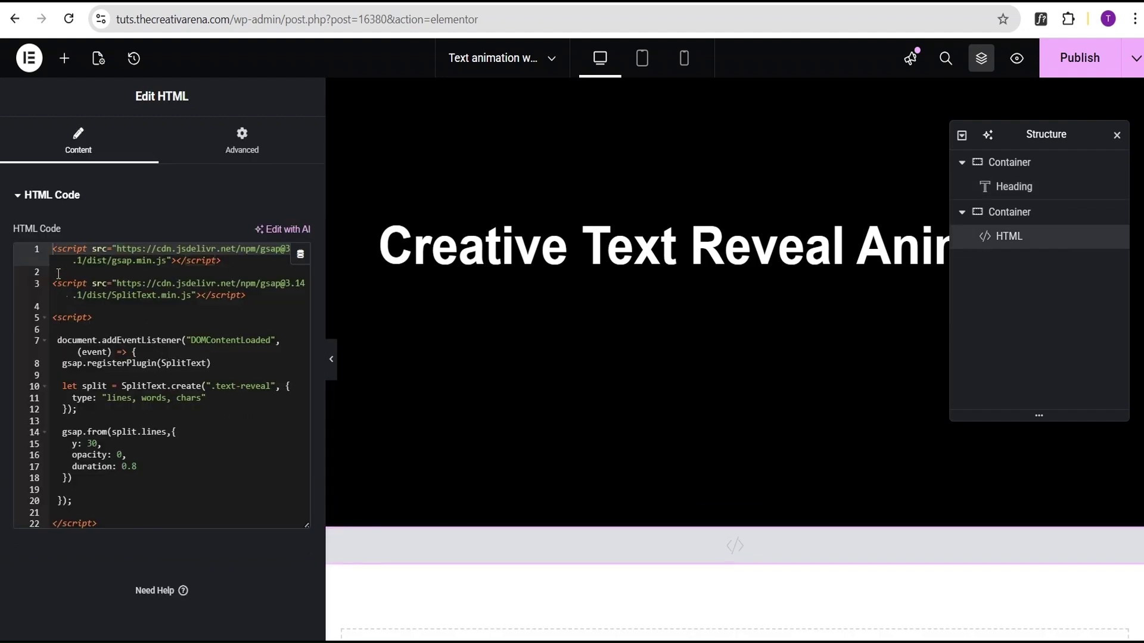
left_click_drag(239, 262, 242, 303)
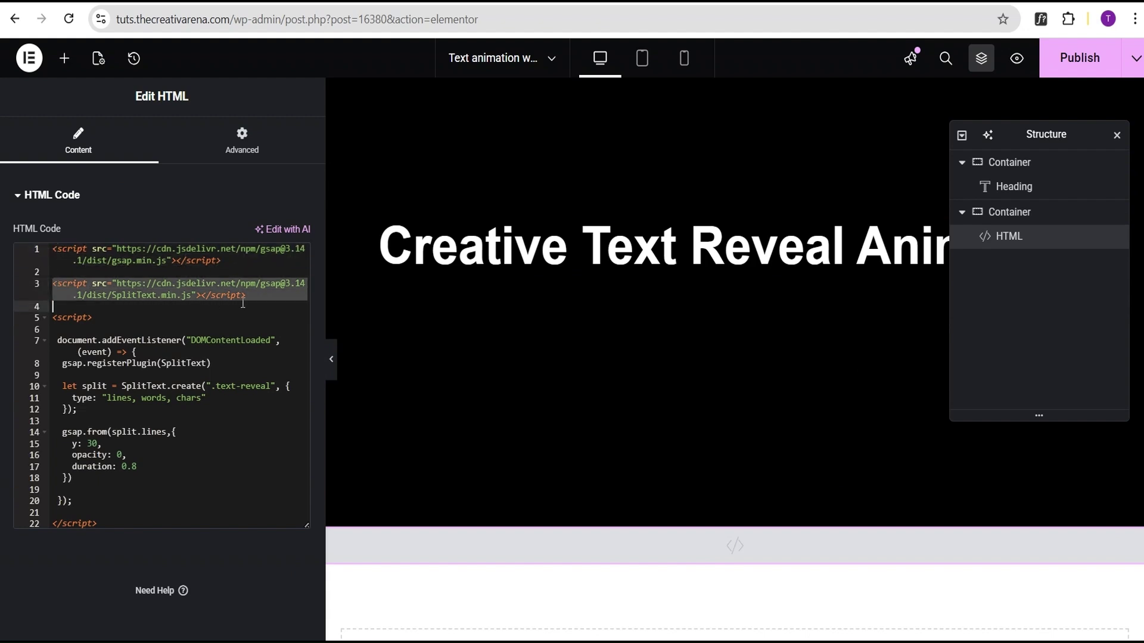
left_click(154, 332)
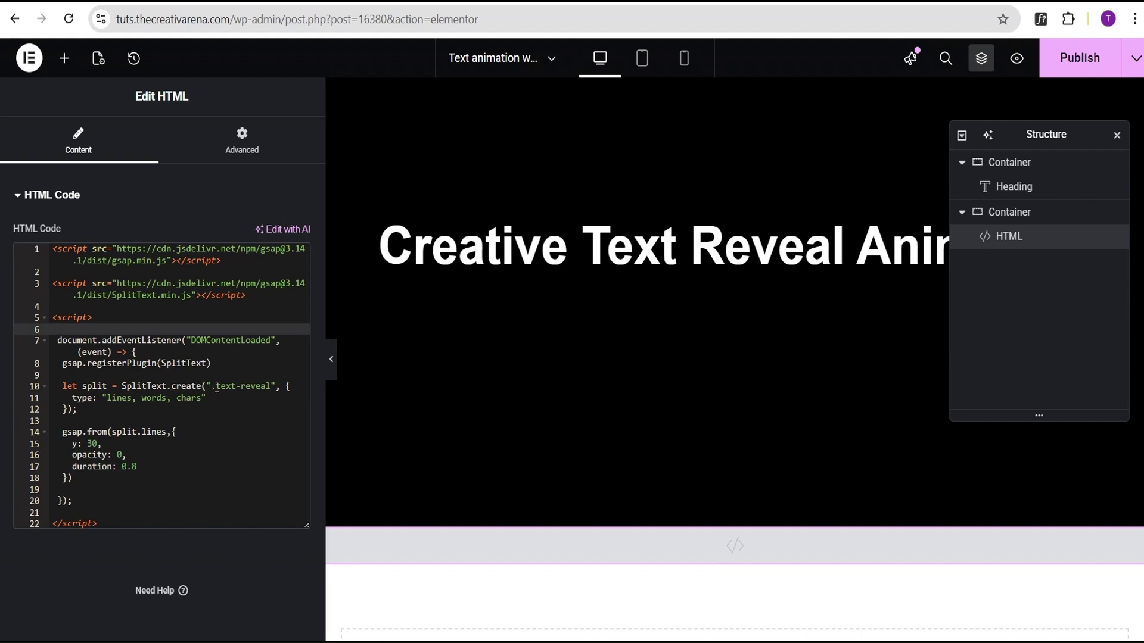
left_click_drag(216, 387, 271, 385)
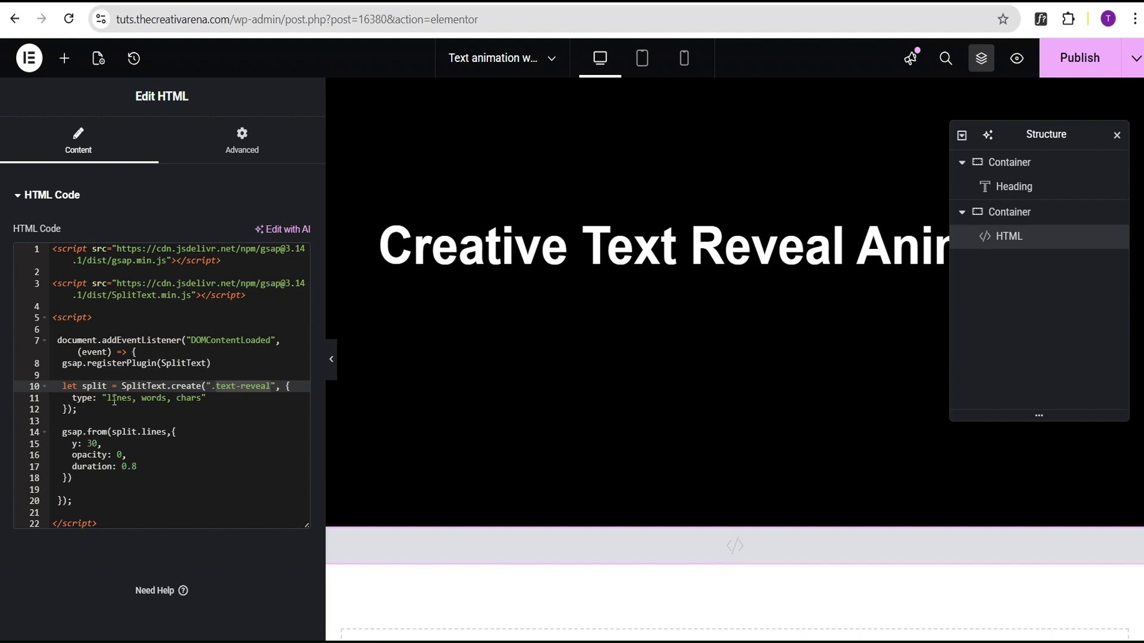
left_click(153, 399)
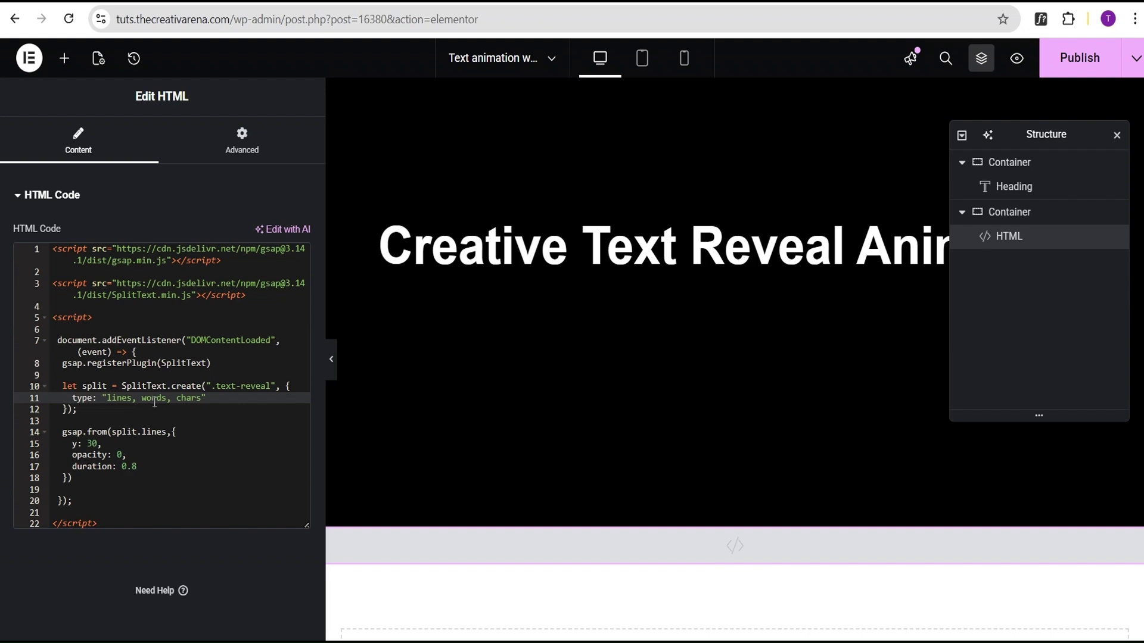